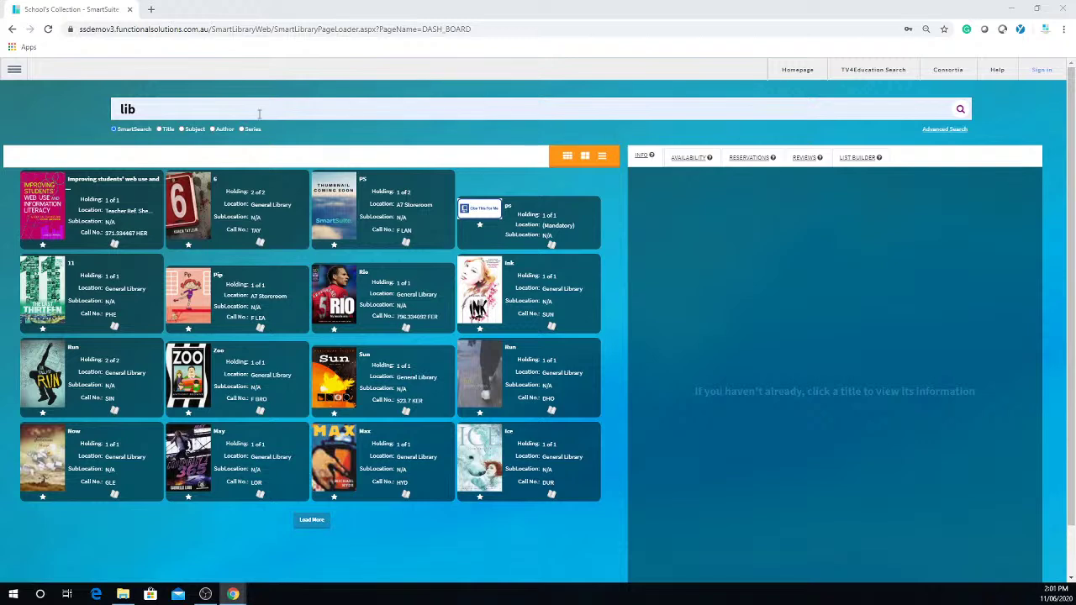
# Step: Clear the existing query from the search box and dismiss the saved-login suggestions
pyautogui.click(224, 107)
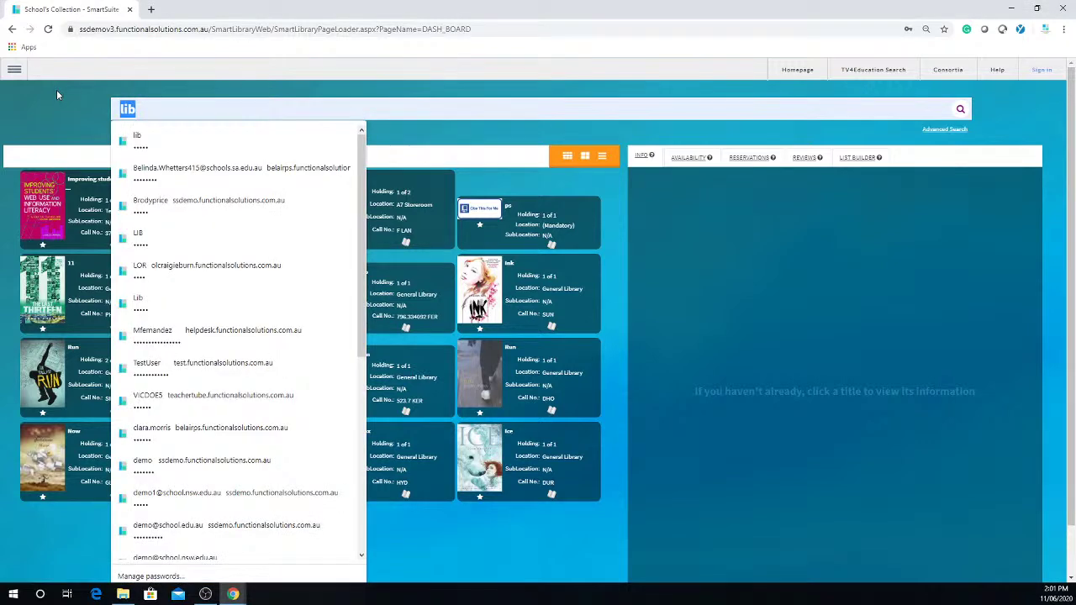
pyautogui.press('BackSpace')
pyautogui.click(388, 135)
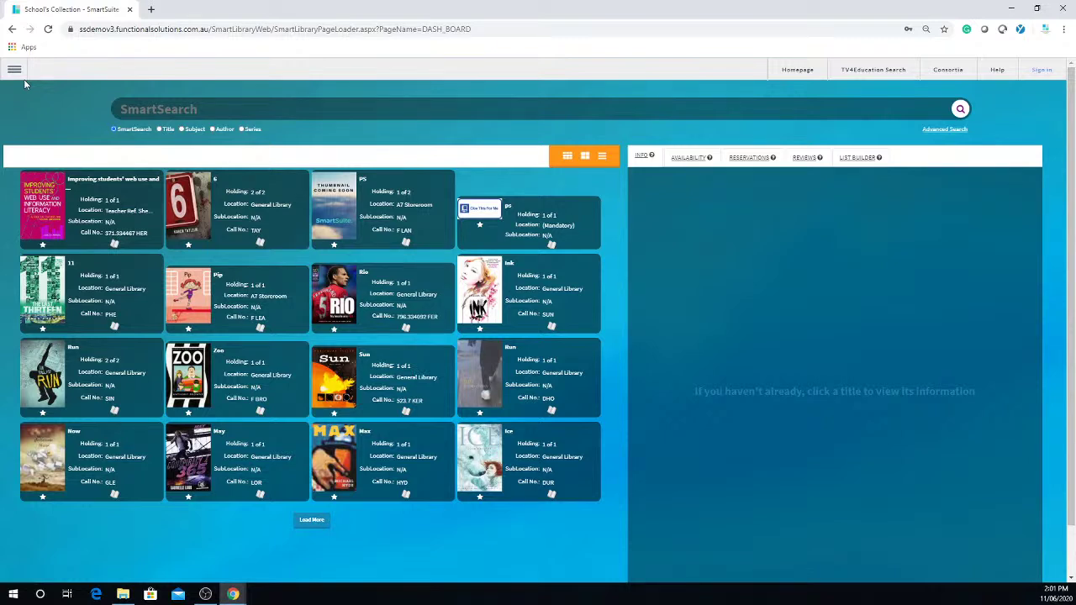
# Step: Sign in to the library with the administrator's username and password
pyautogui.click(1040, 71)
pyautogui.write('j')
pyautogui.write('ib')
pyautogui.press('Return')
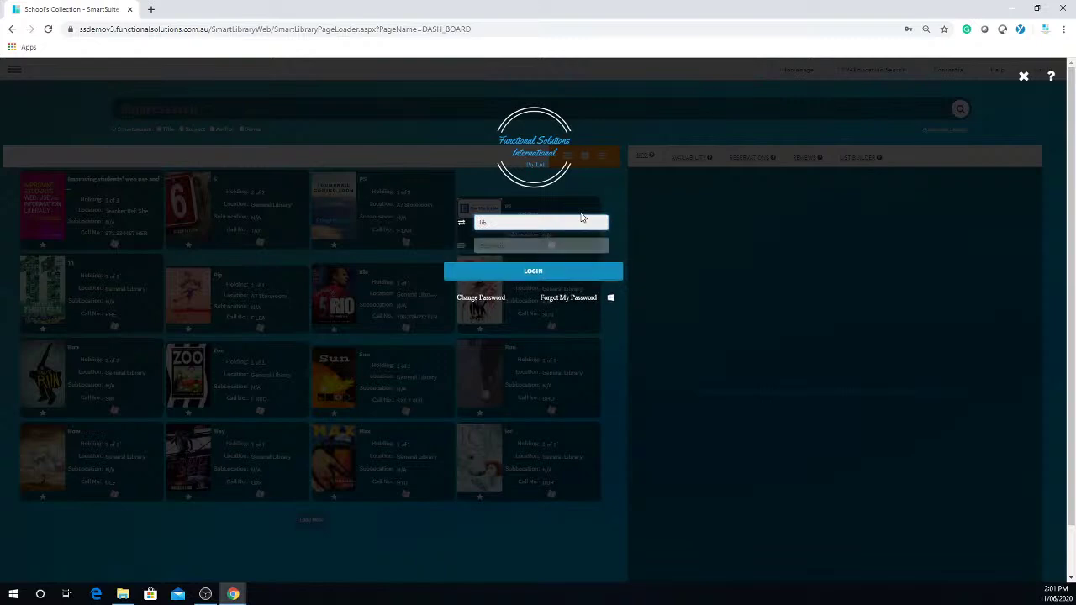
pyautogui.write('l')
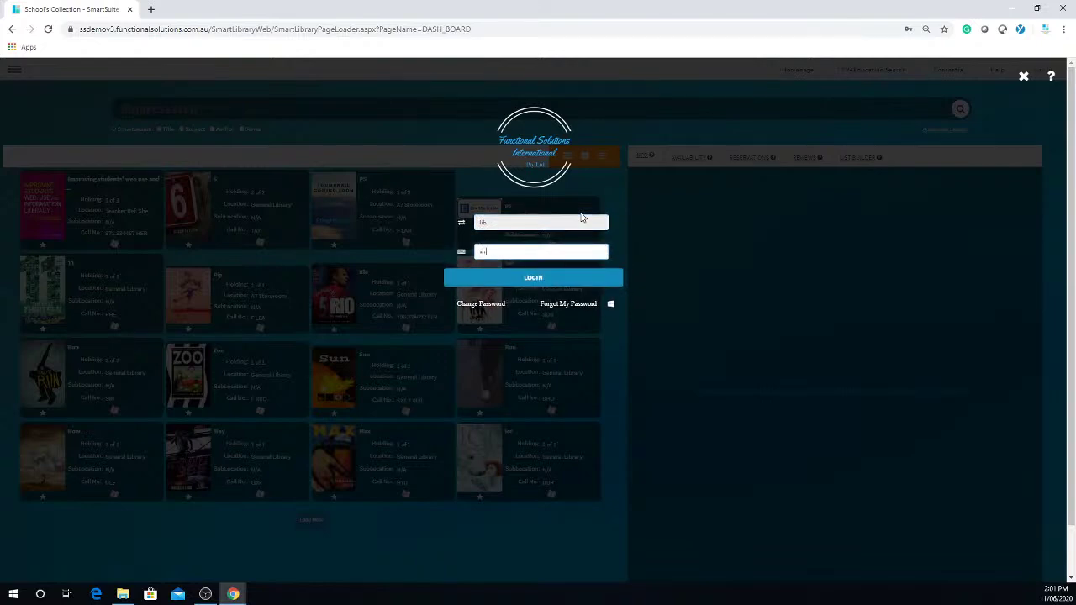
pyautogui.press('Return')
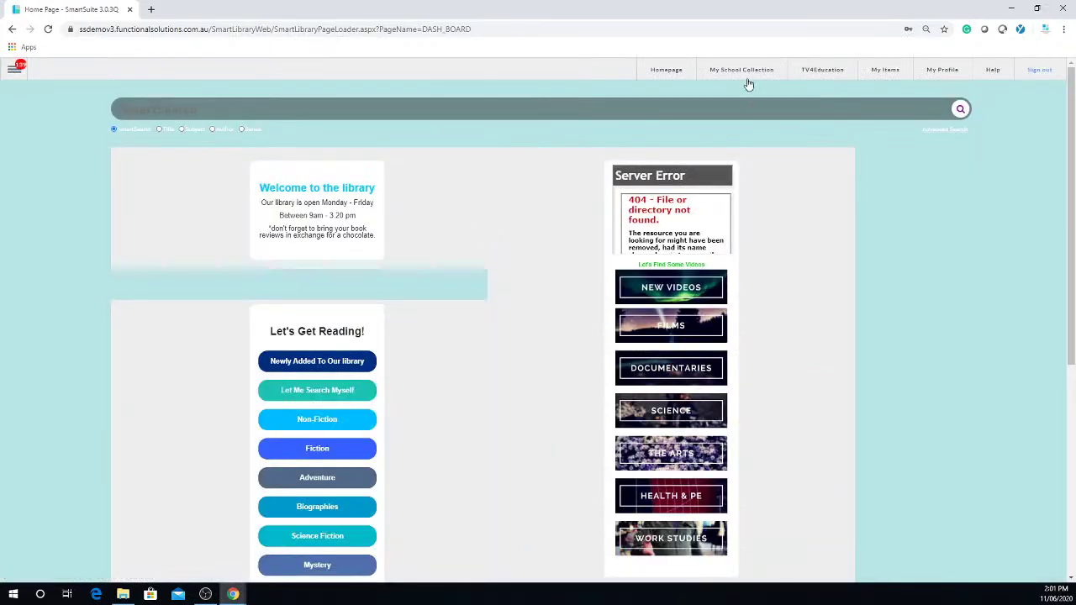
# Step: In My School Collection, load more titles and show details for Genius of the Modern World – Marx (S01E01)
pyautogui.click(743, 74)
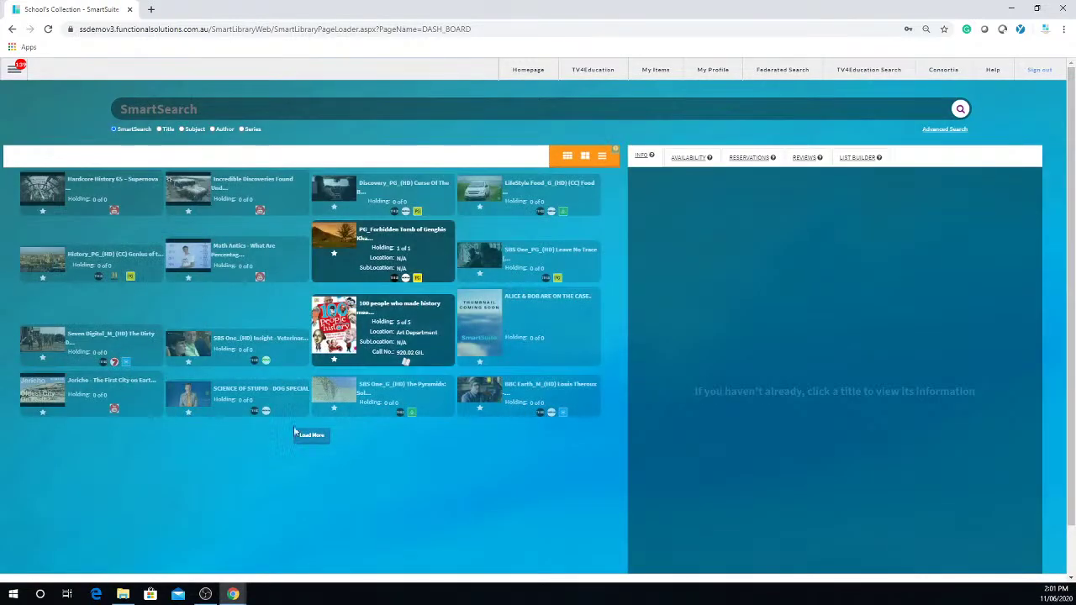
pyautogui.click(310, 439)
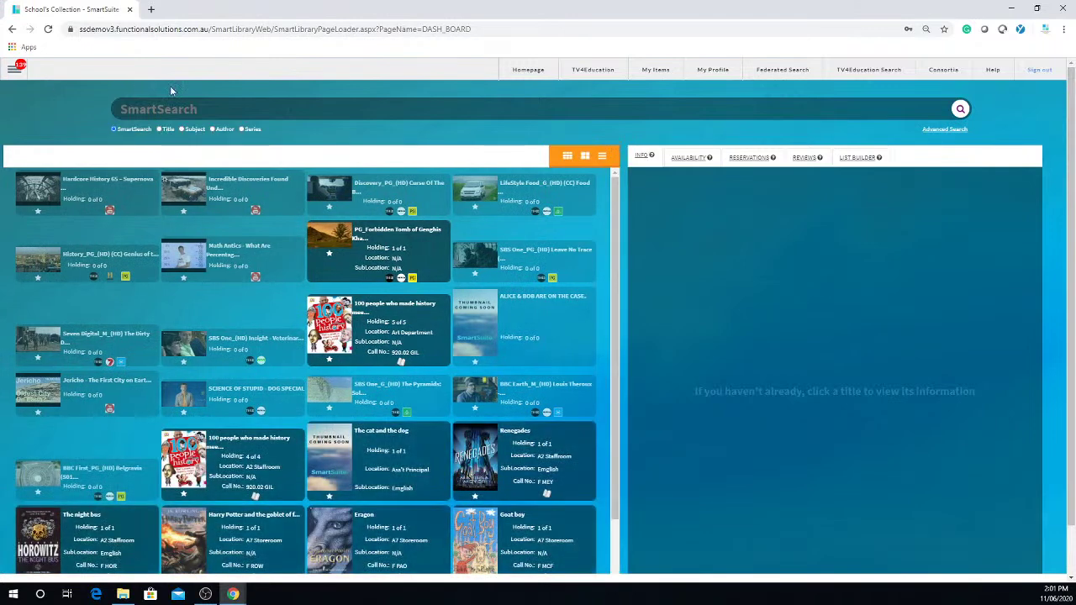
pyautogui.click(82, 264)
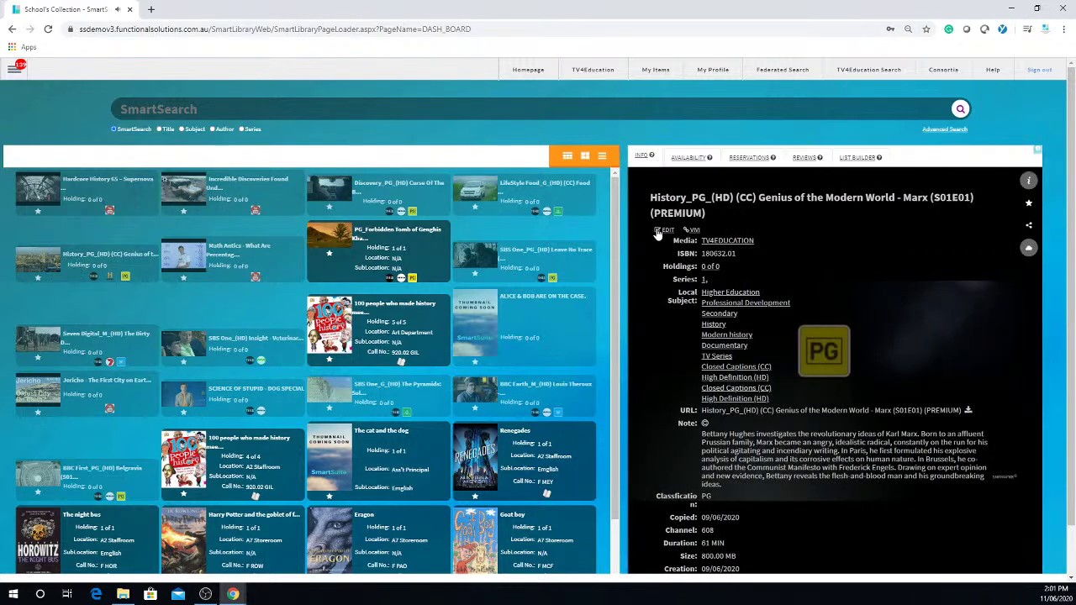
# Step: Edit the Marx episode's catalogue record, selecting its Security value 8, then close the Catalogue tab
pyautogui.click(665, 230)
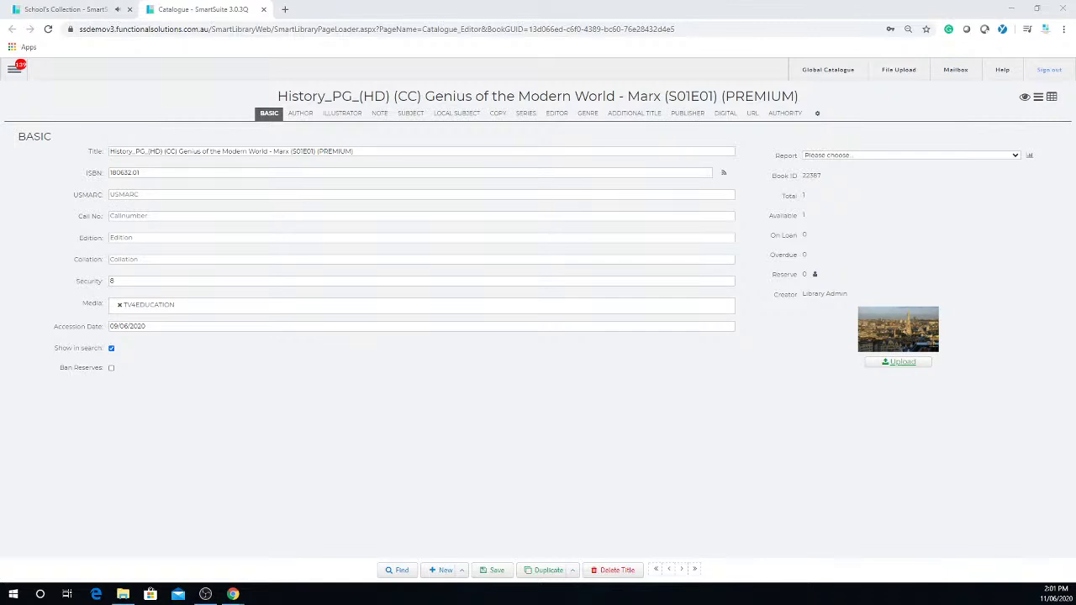
pyautogui.click(171, 280)
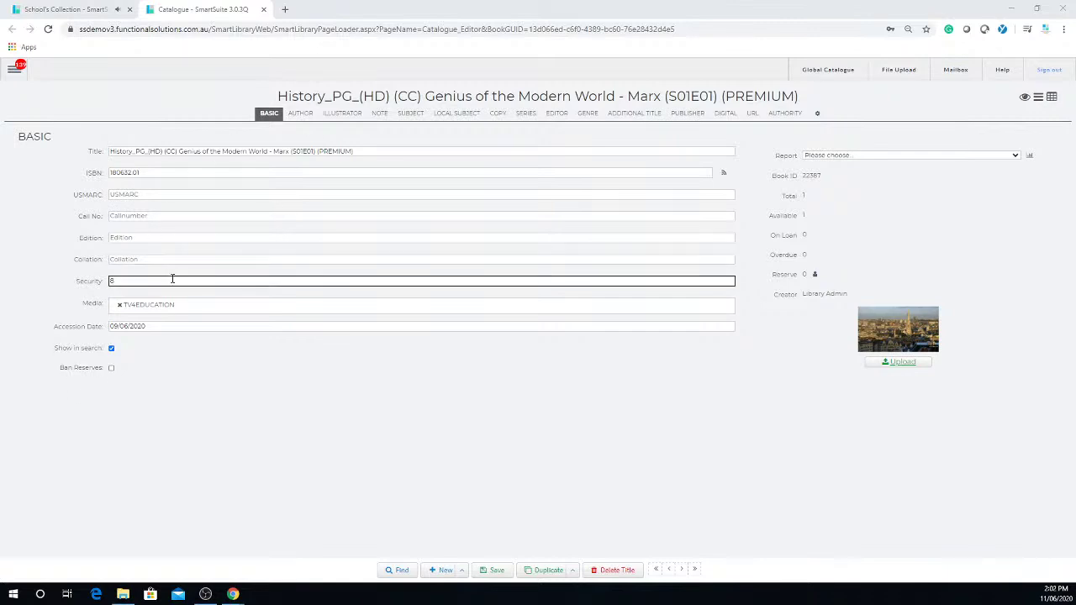
pyautogui.doubleClick(135, 281)
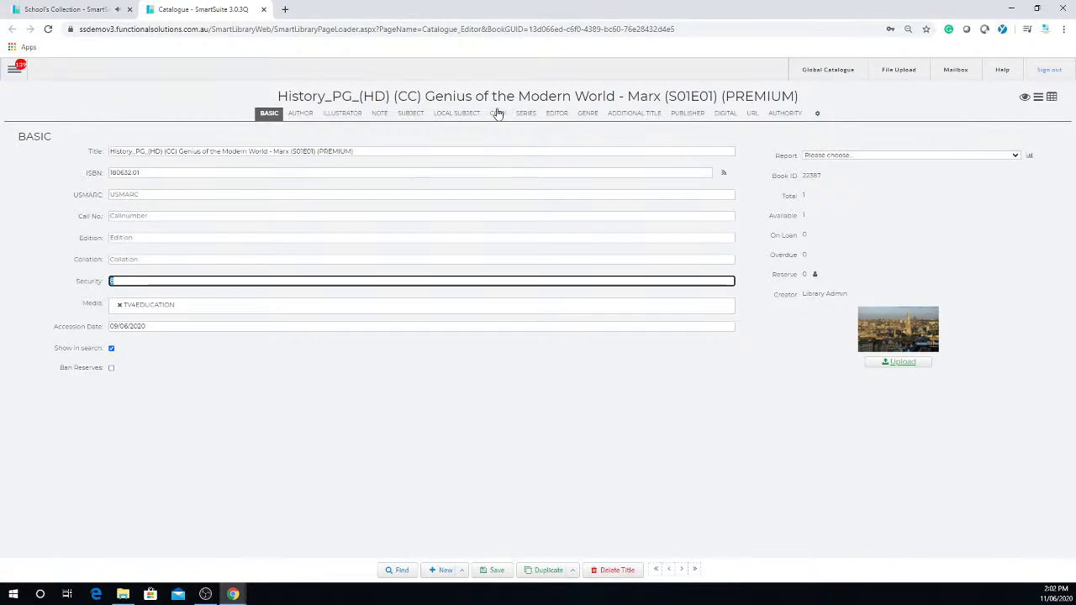
pyautogui.click(263, 9)
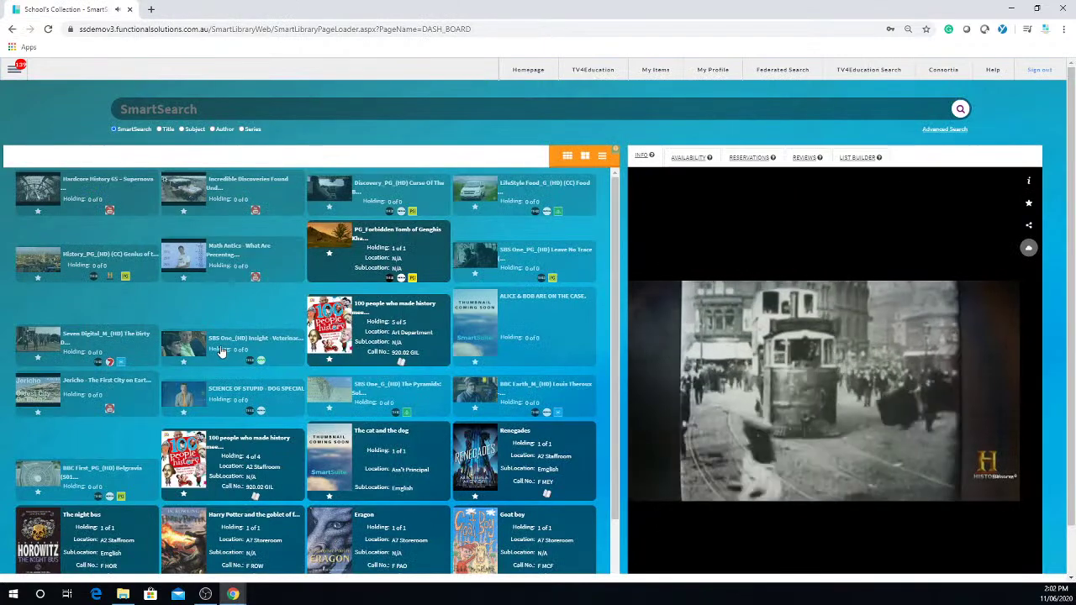
# Step: Open the Insight – Veterinary Care catalogue record, check its Security level of 50, and close it
pyautogui.click(221, 351)
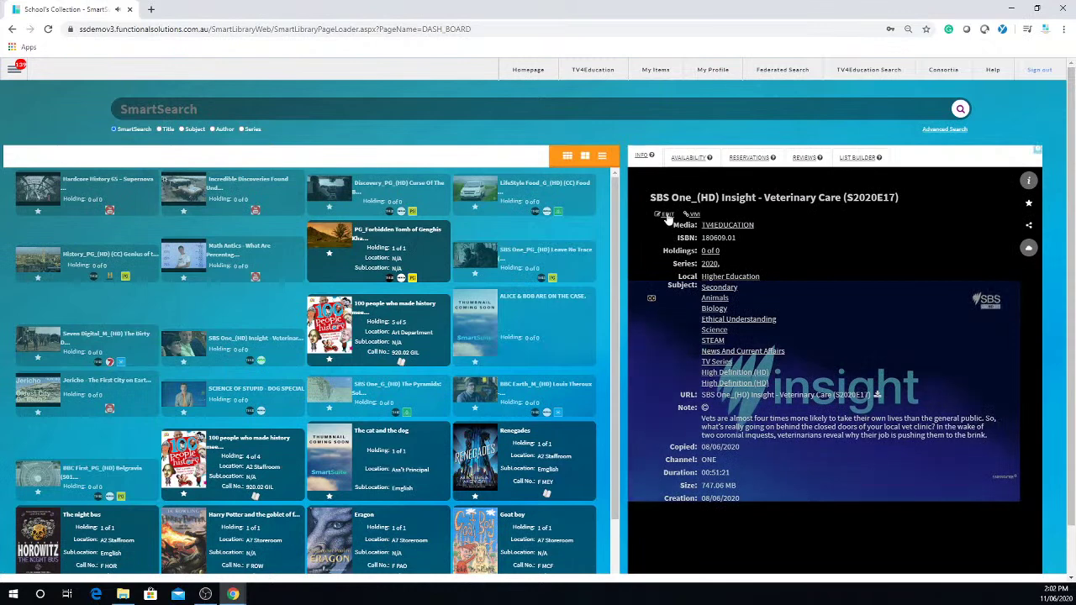
pyautogui.click(666, 216)
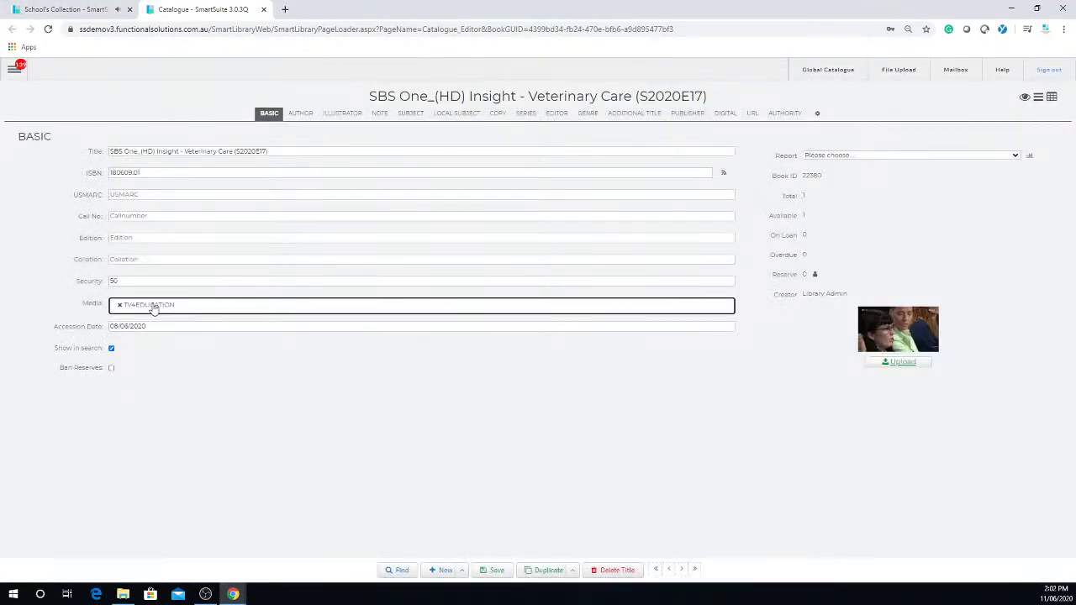
pyautogui.click(128, 281)
pyautogui.click(264, 10)
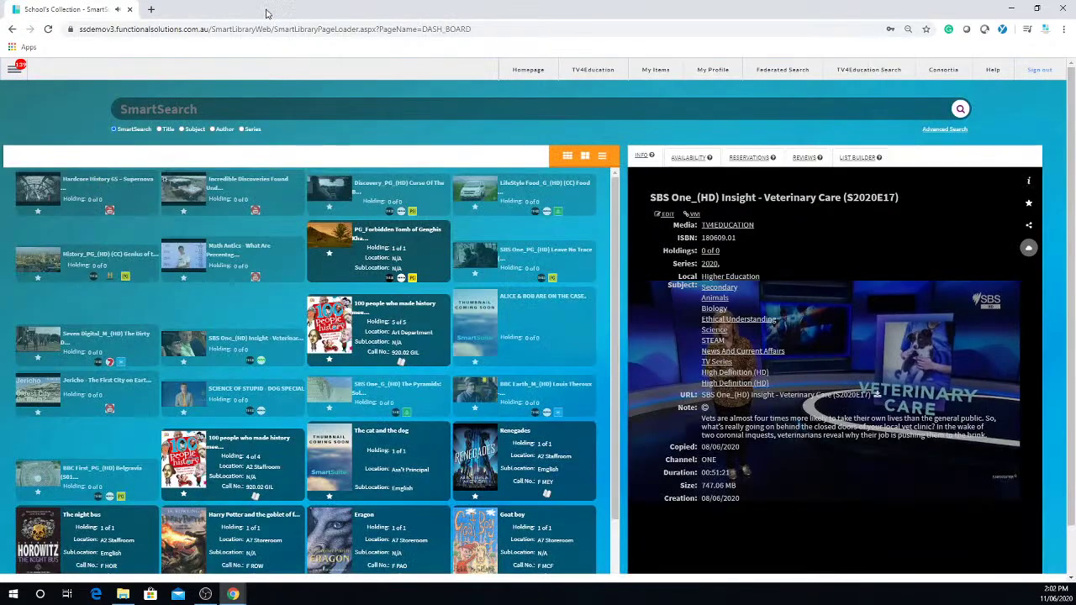
# Step: Edit the Louis Theroux – The Night in Question catalogue record and focus its Security field
pyautogui.click(535, 398)
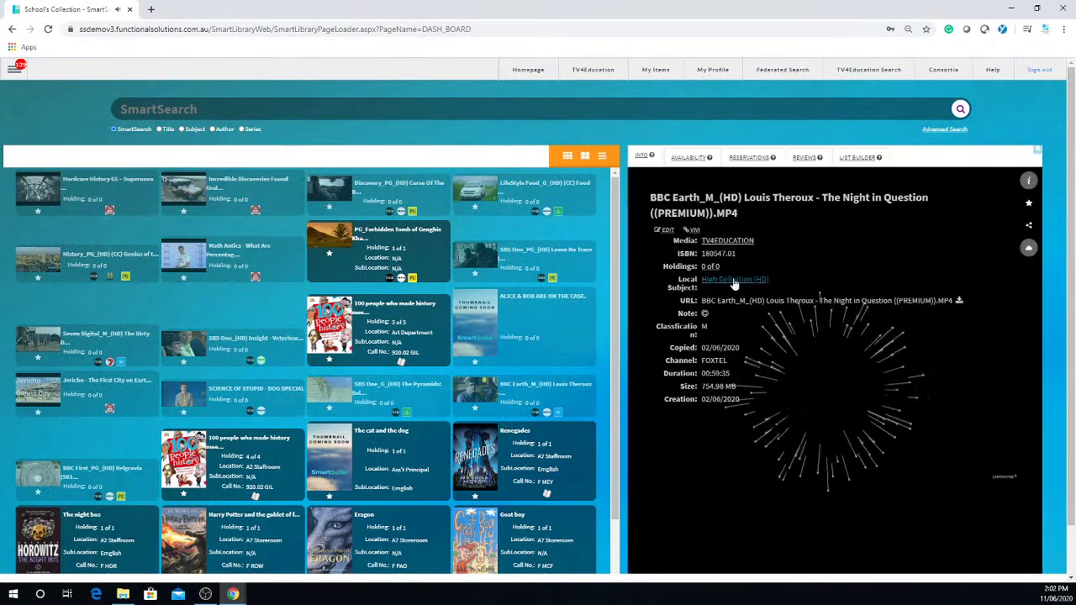
pyautogui.click(668, 231)
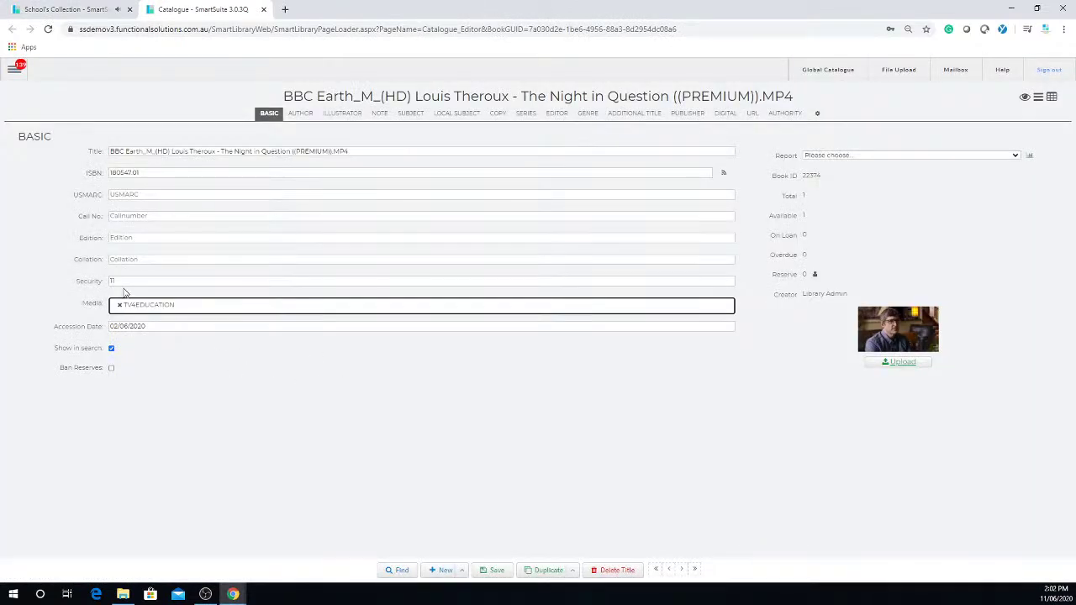
pyautogui.click(127, 282)
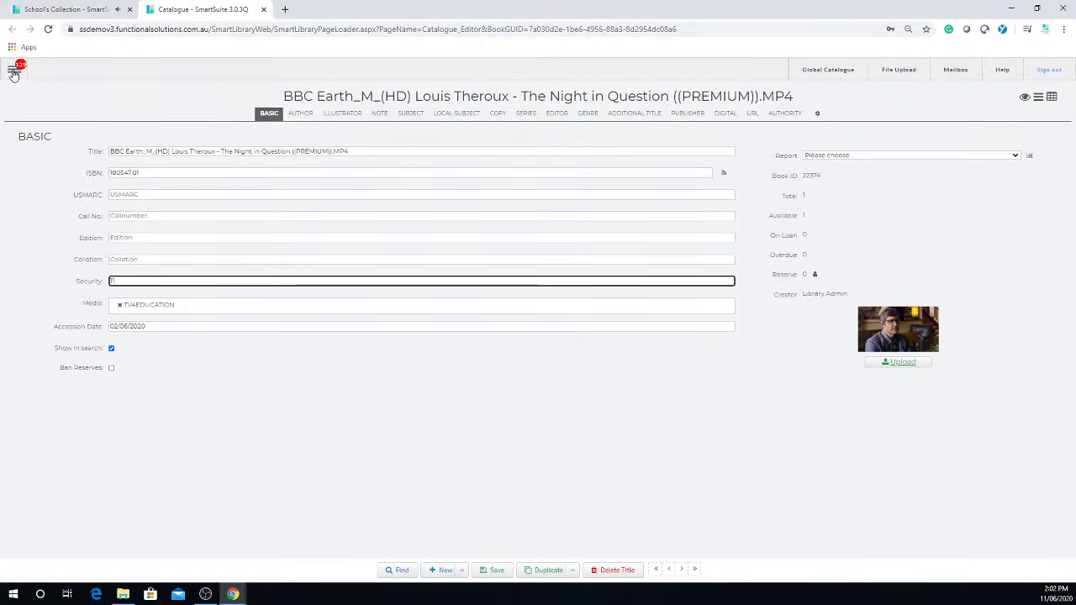
# Step: Go to Configuration > Authority Editor from the main navigation menu
pyautogui.click(13, 73)
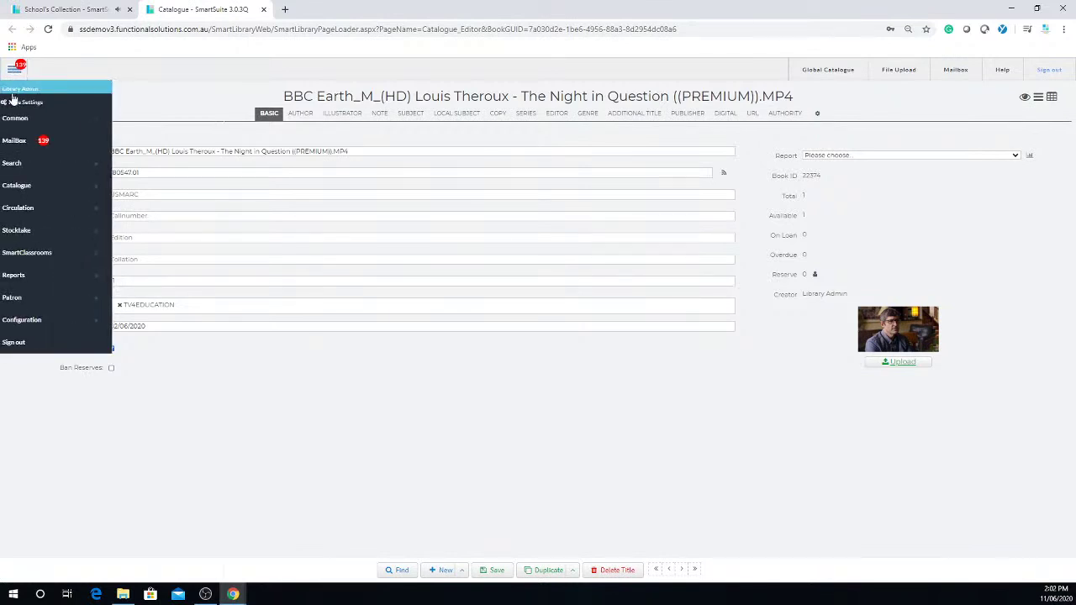
pyautogui.click(58, 324)
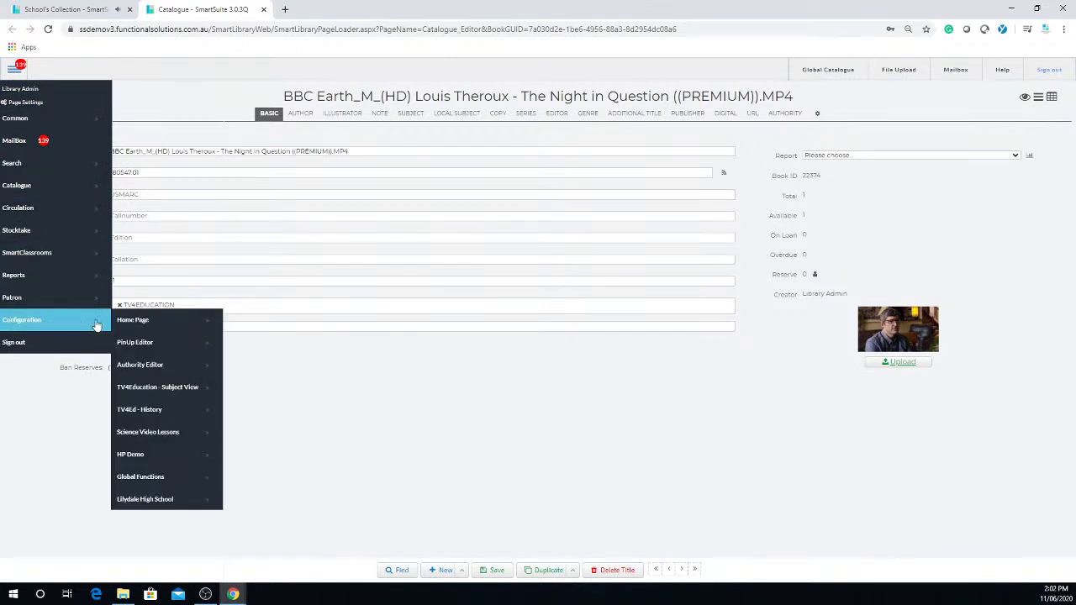
pyautogui.click(165, 372)
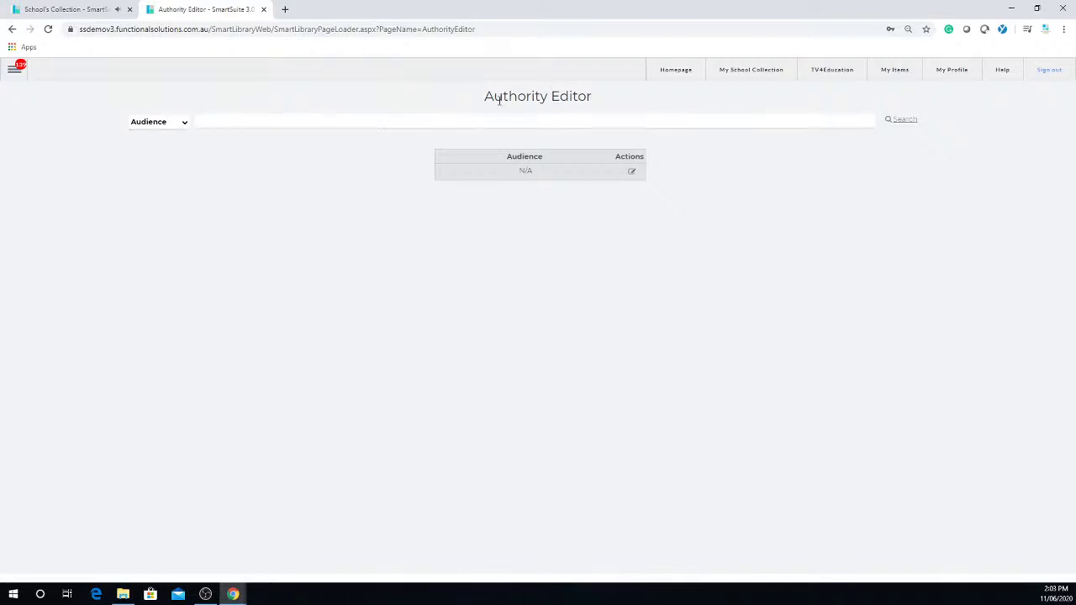
# Step: Choose Video Default Security as the authority type to list its classifications
pyautogui.click(185, 123)
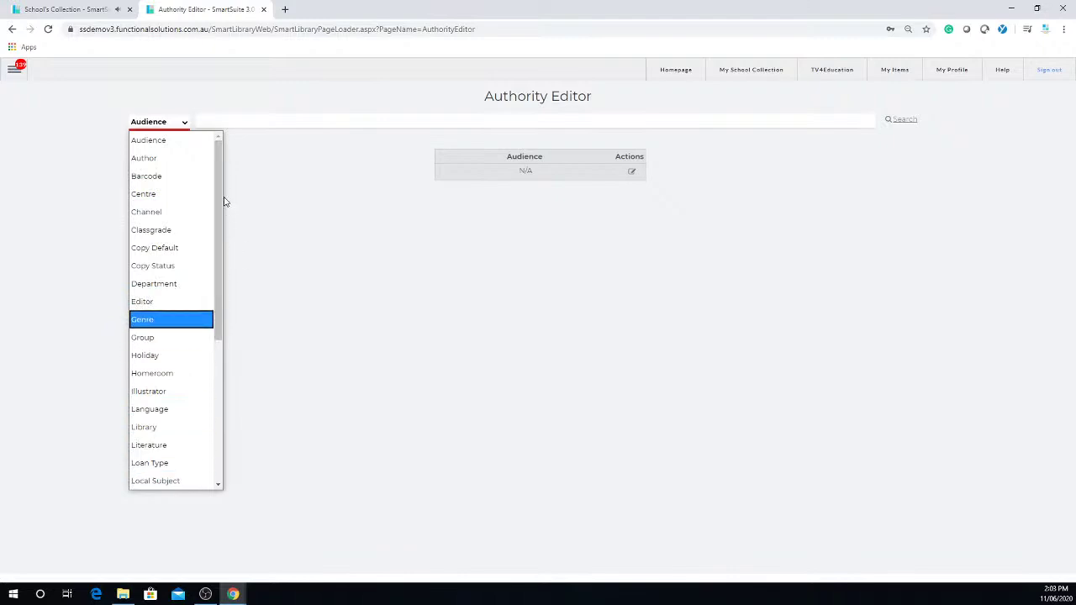
pyautogui.moveTo(219, 160); pyautogui.dragTo(218, 369)
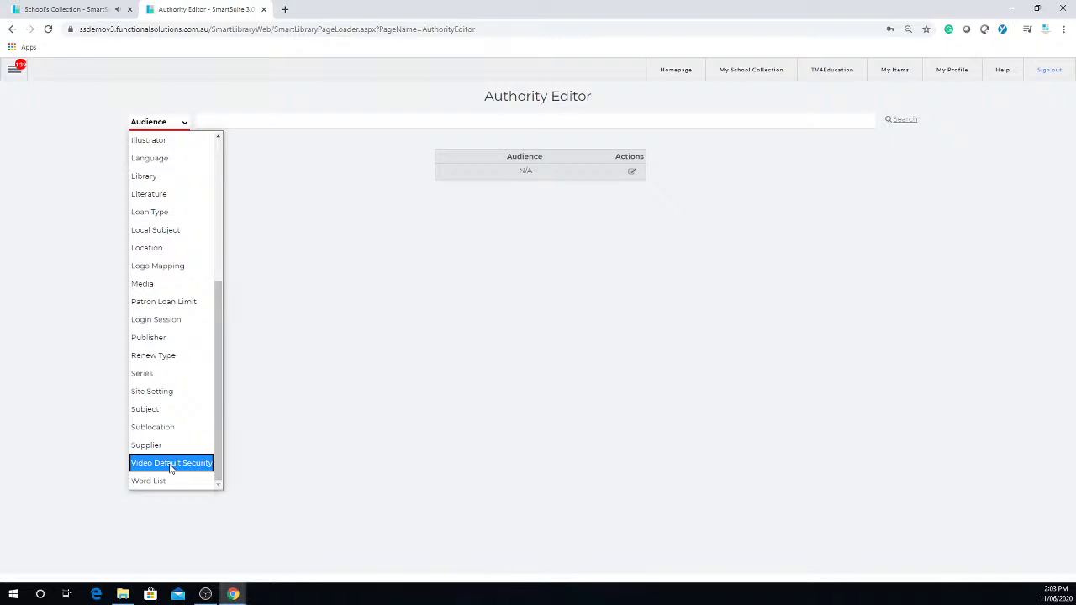
pyautogui.click(170, 463)
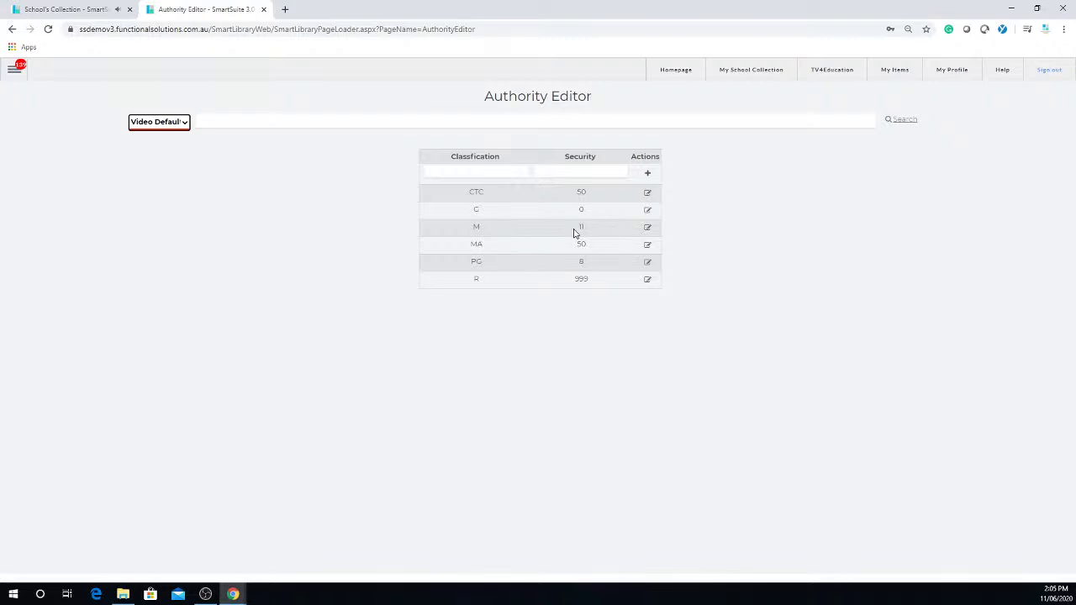
# Step: Change the M classification's security from 11 to 12, save, and close the form
pyautogui.click(648, 228)
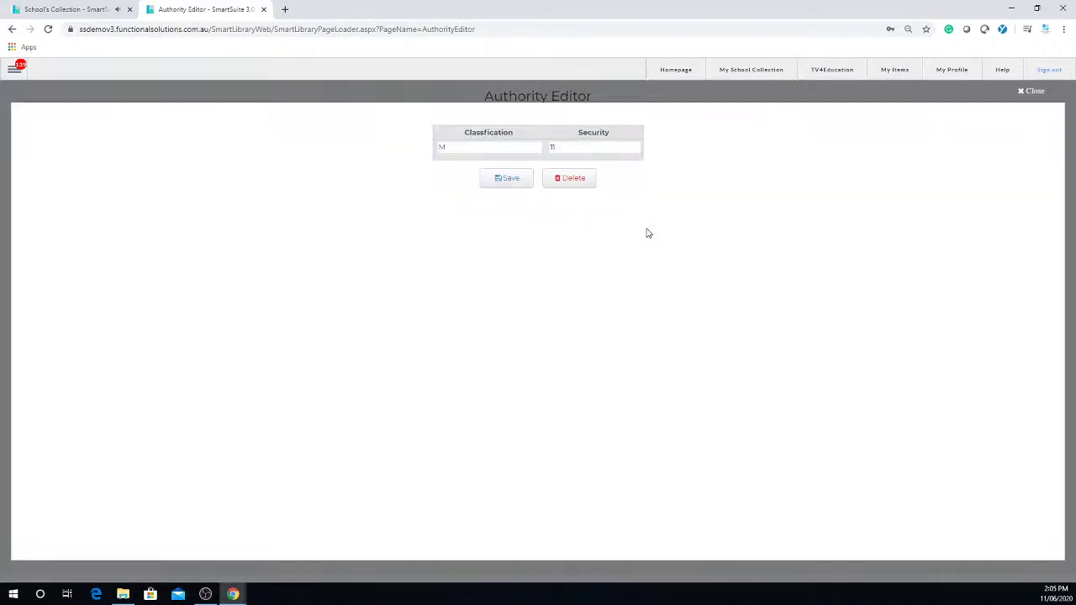
pyautogui.click(572, 151)
pyautogui.doubleClick(571, 152)
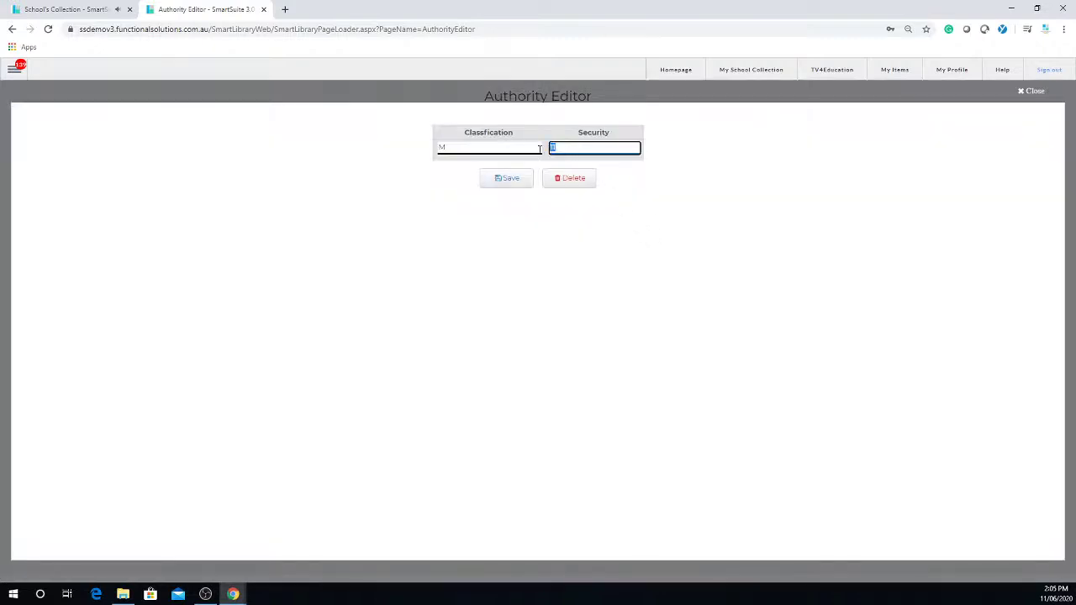
pyautogui.write('12')
pyautogui.click(513, 183)
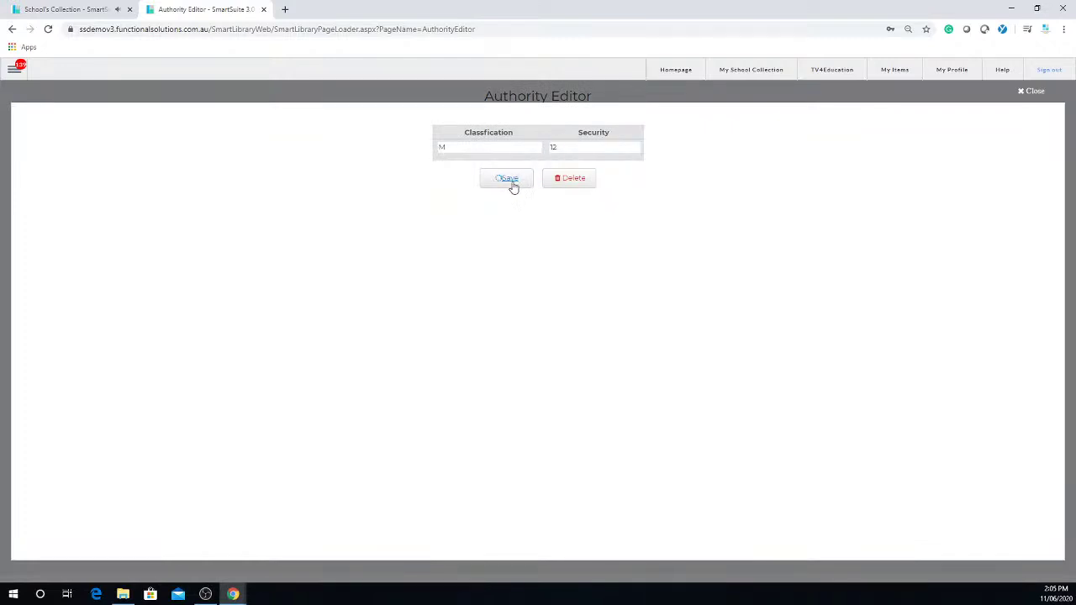
pyautogui.click(1036, 90)
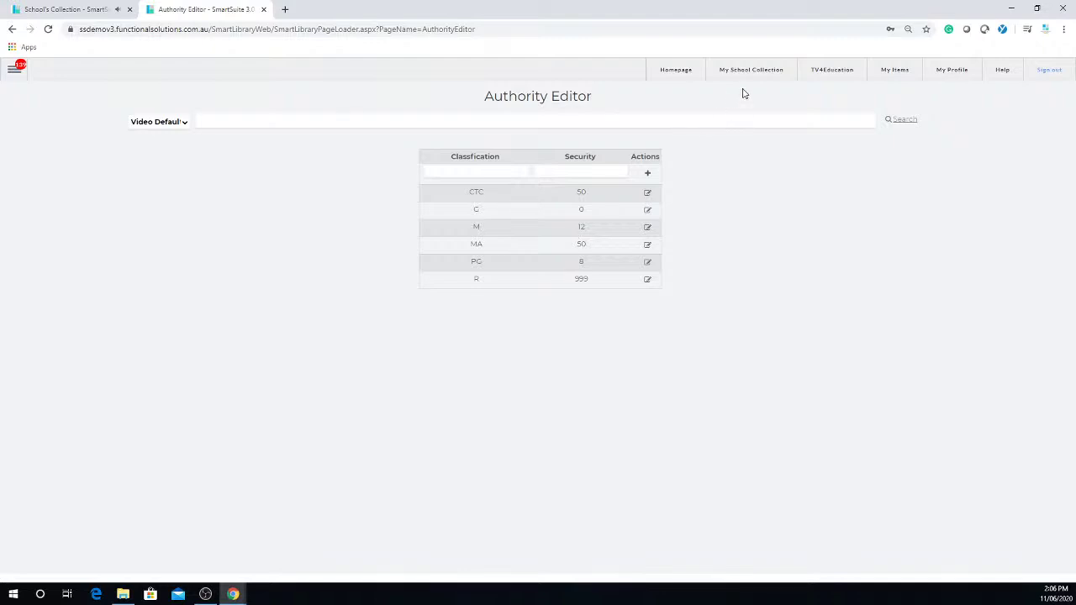
# Step: Open the TV4Education video library from the top navigation bar
pyautogui.click(831, 72)
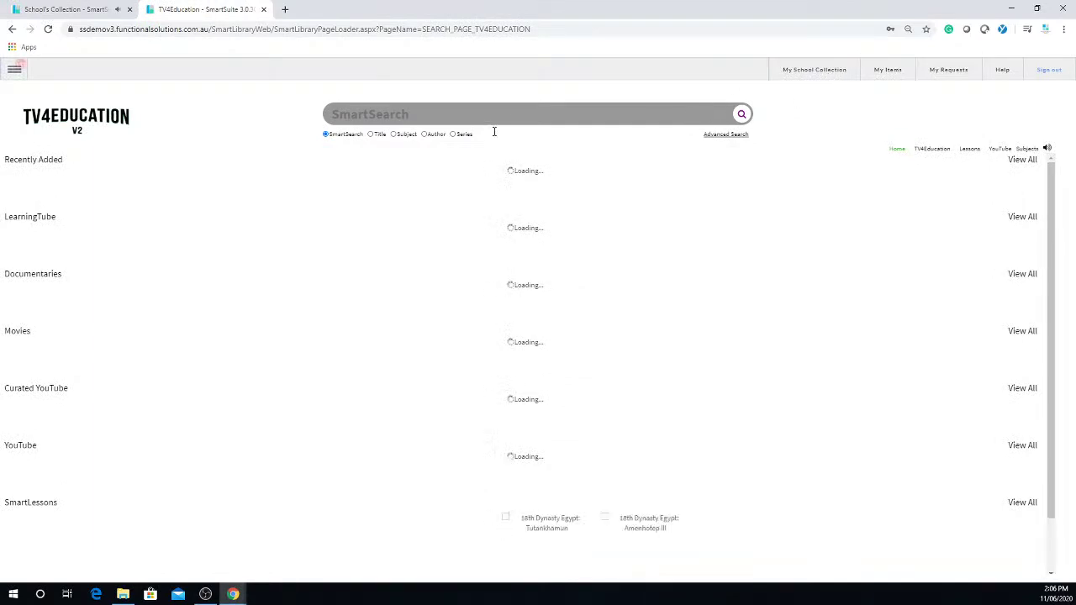
# Step: Add the Filthy Rich and Homeless video to My Items and close its player
pyautogui.moveTo(206, 217)
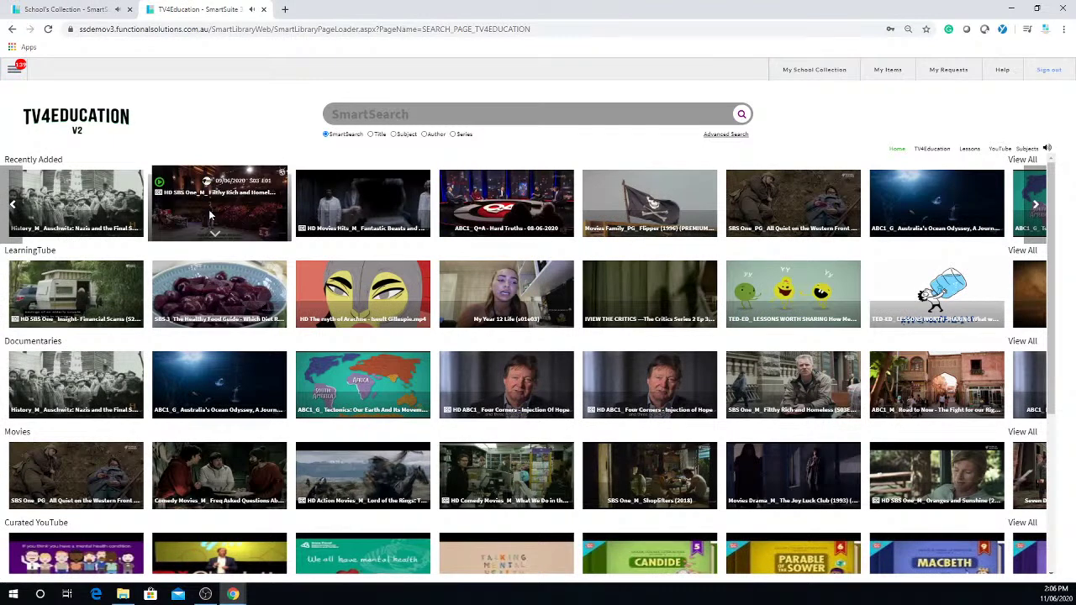
pyautogui.click(208, 217)
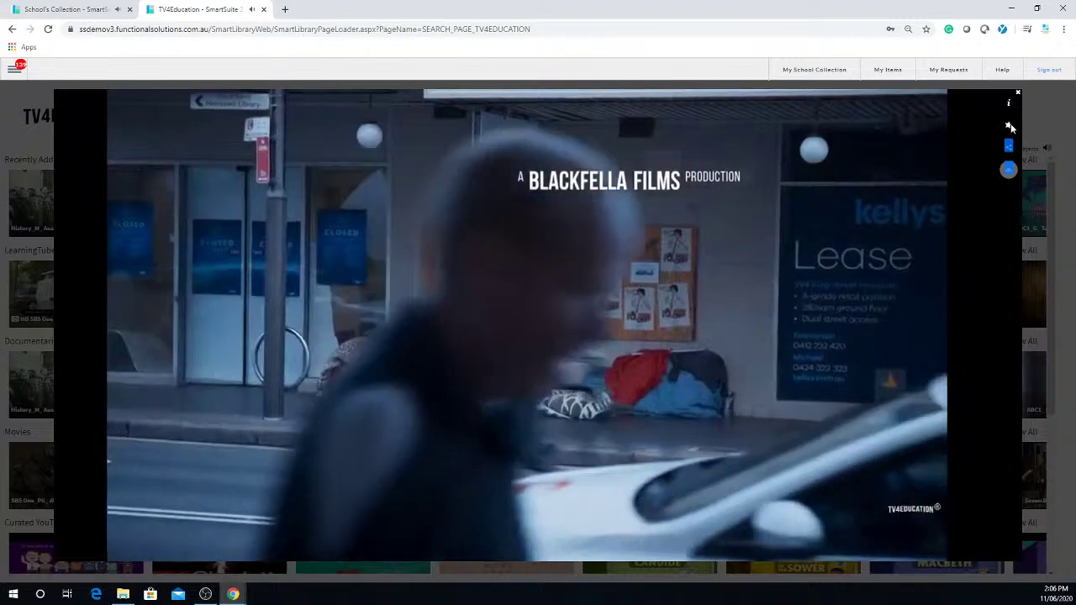
pyautogui.click(1010, 126)
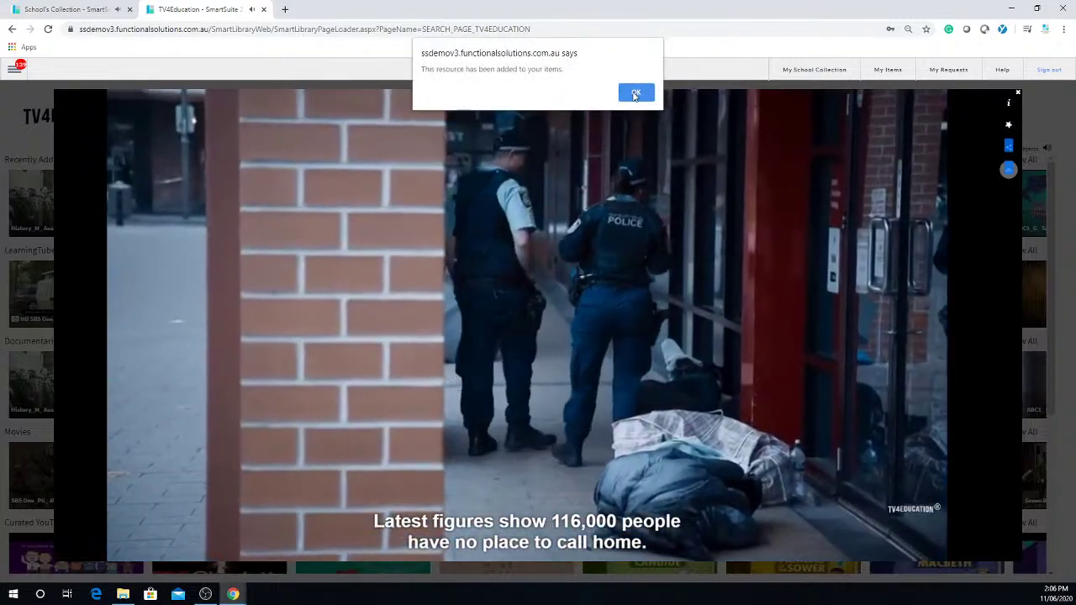
pyautogui.click(634, 93)
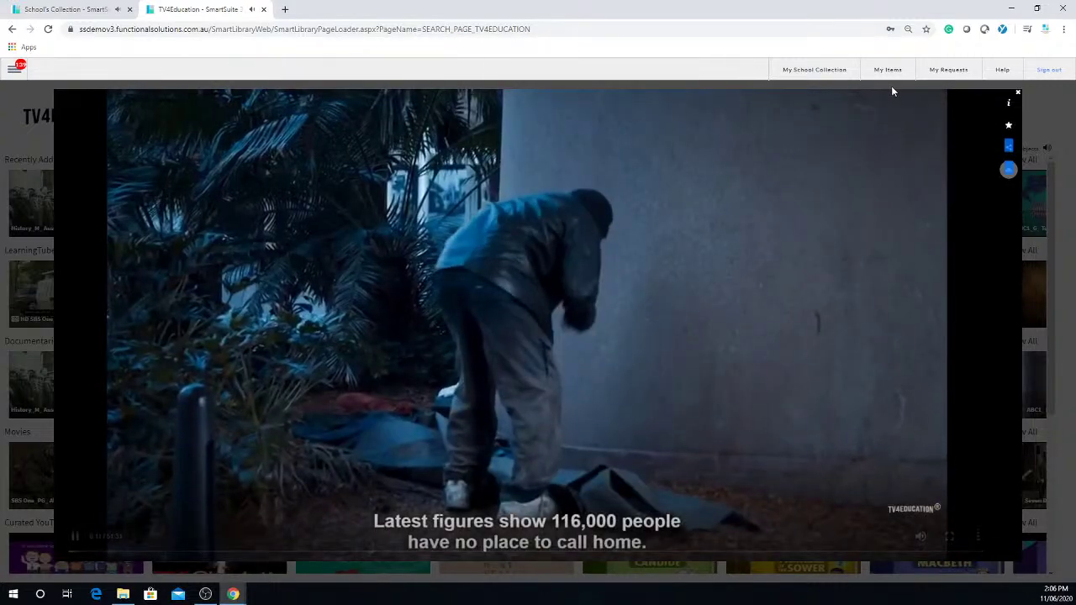
pyautogui.click(1018, 92)
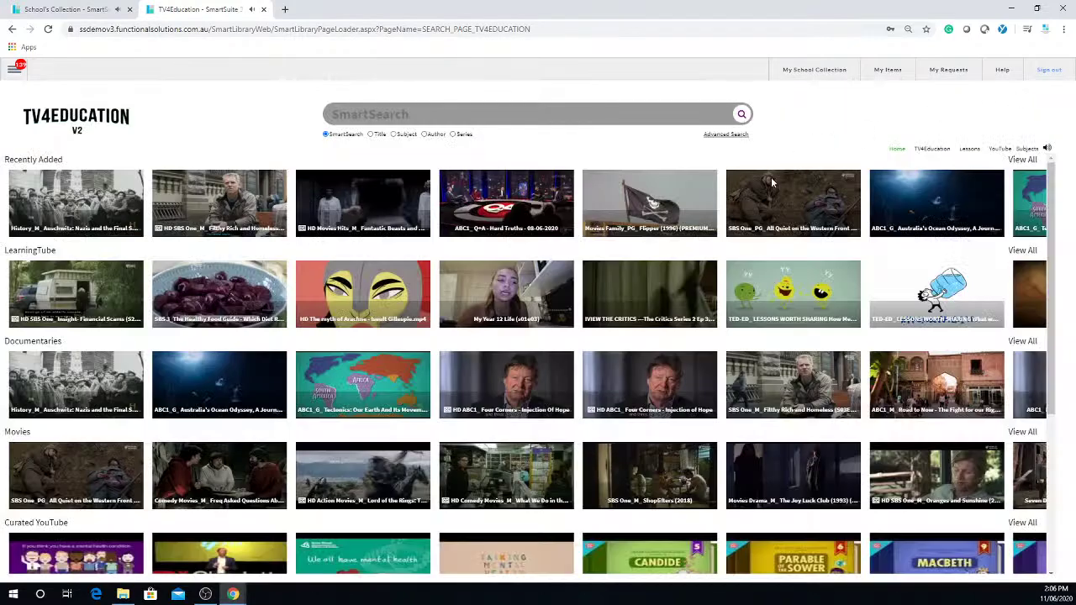
# Step: Add the film Flipper (1996) to My Items and close its player
pyautogui.moveTo(673, 210)
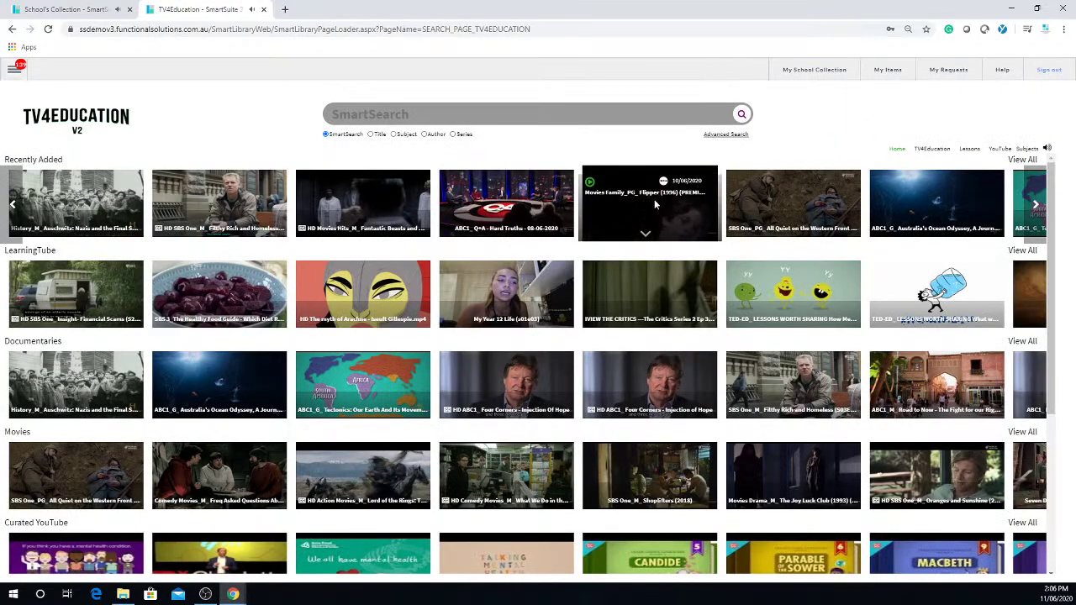
pyautogui.click(656, 206)
pyautogui.click(1008, 125)
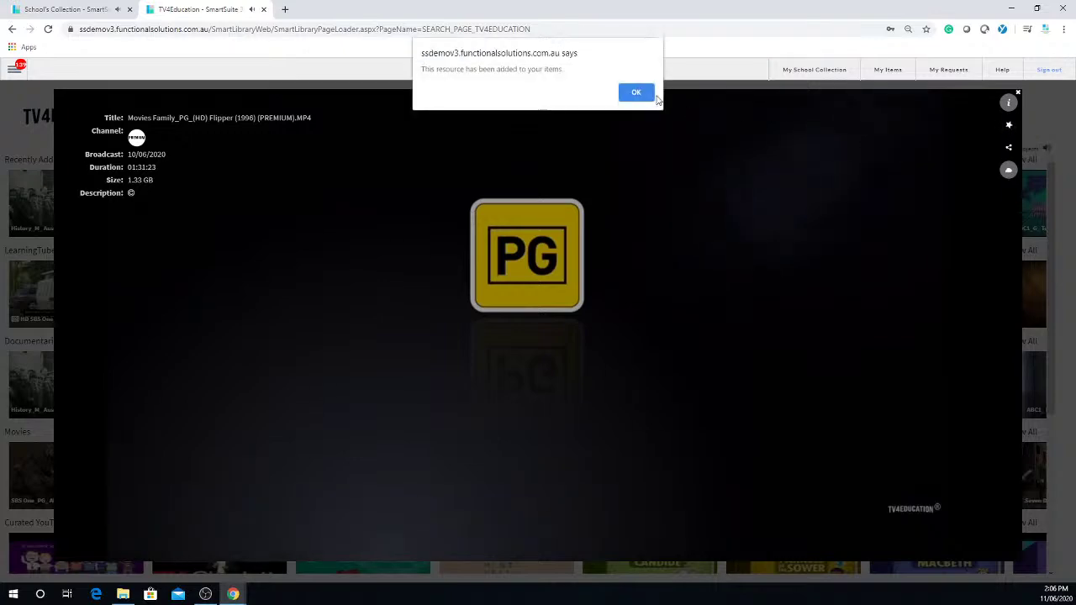
pyautogui.click(639, 94)
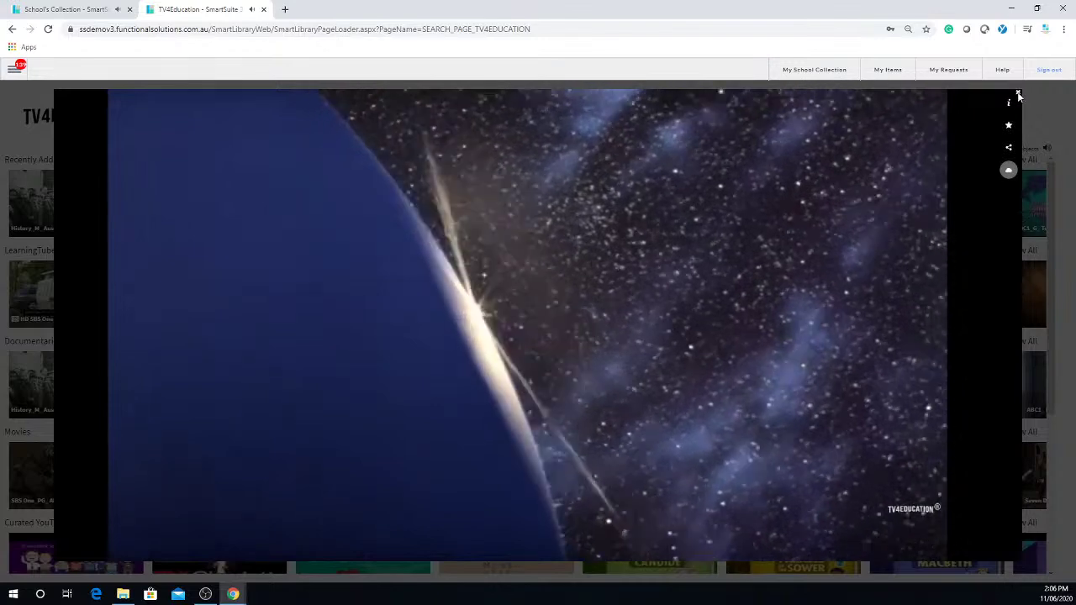
pyautogui.click(1019, 94)
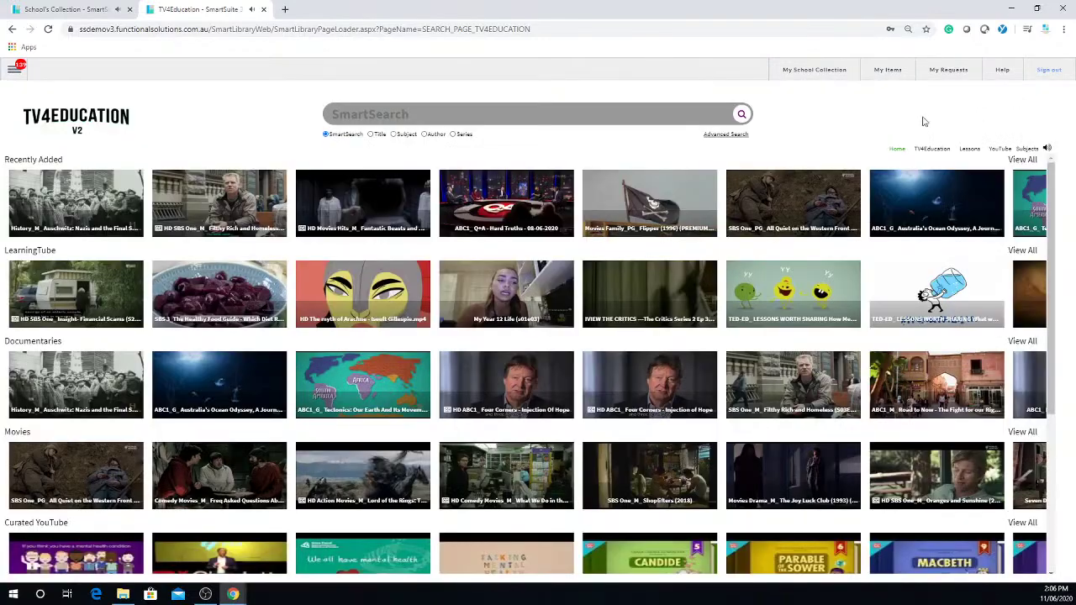
pyautogui.click(829, 76)
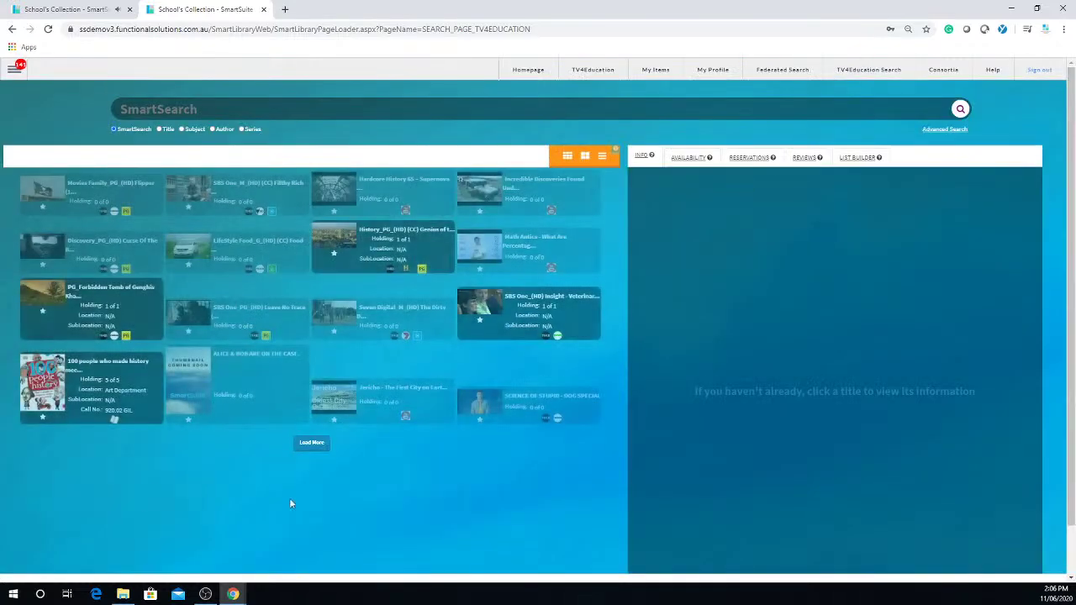
pyautogui.click(314, 447)
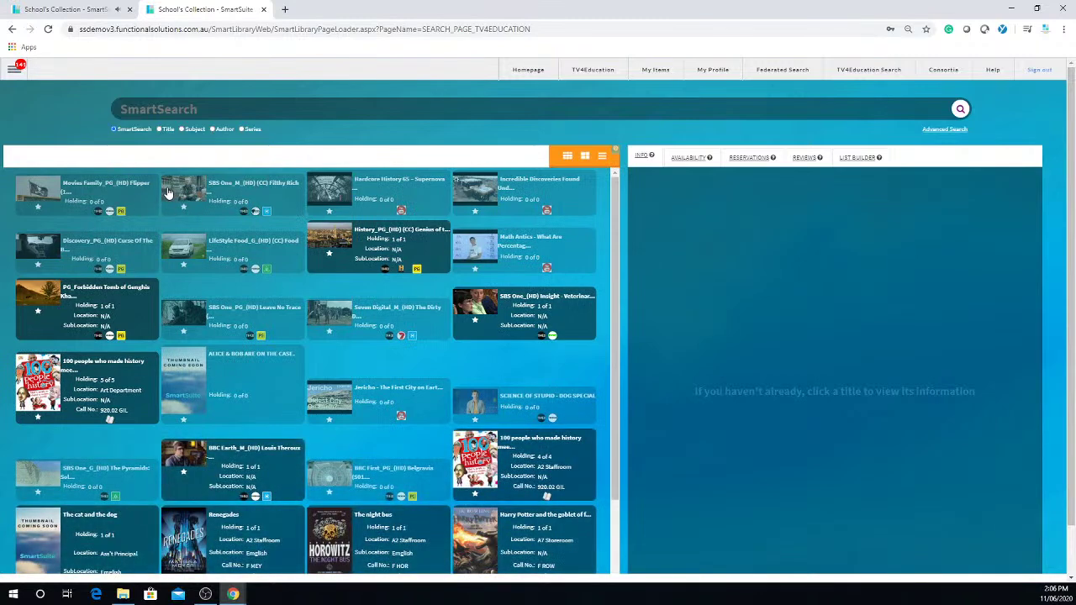
pyautogui.click(213, 191)
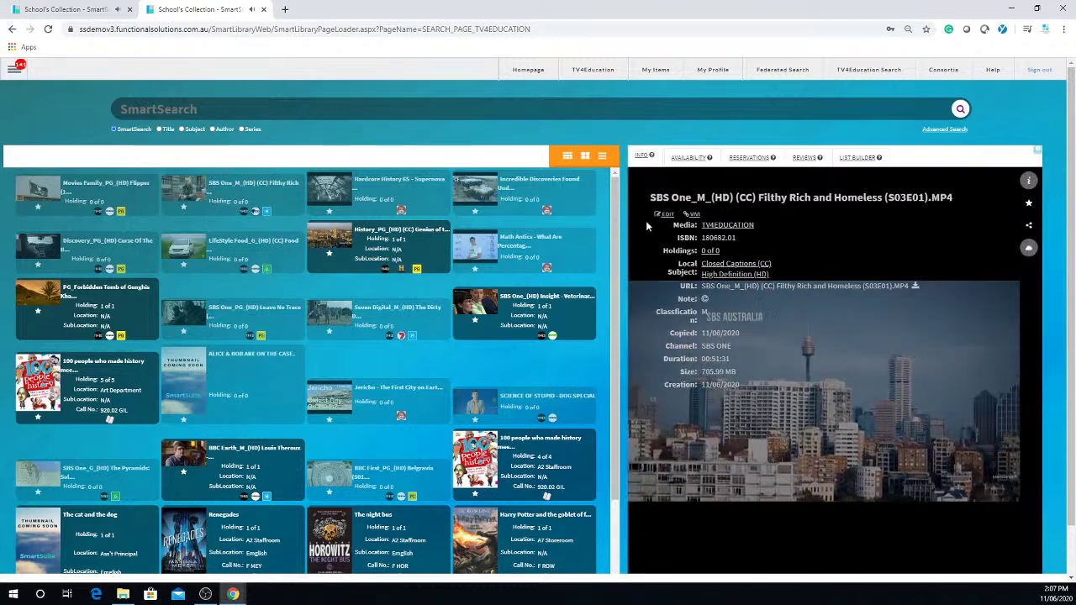
pyautogui.click(666, 215)
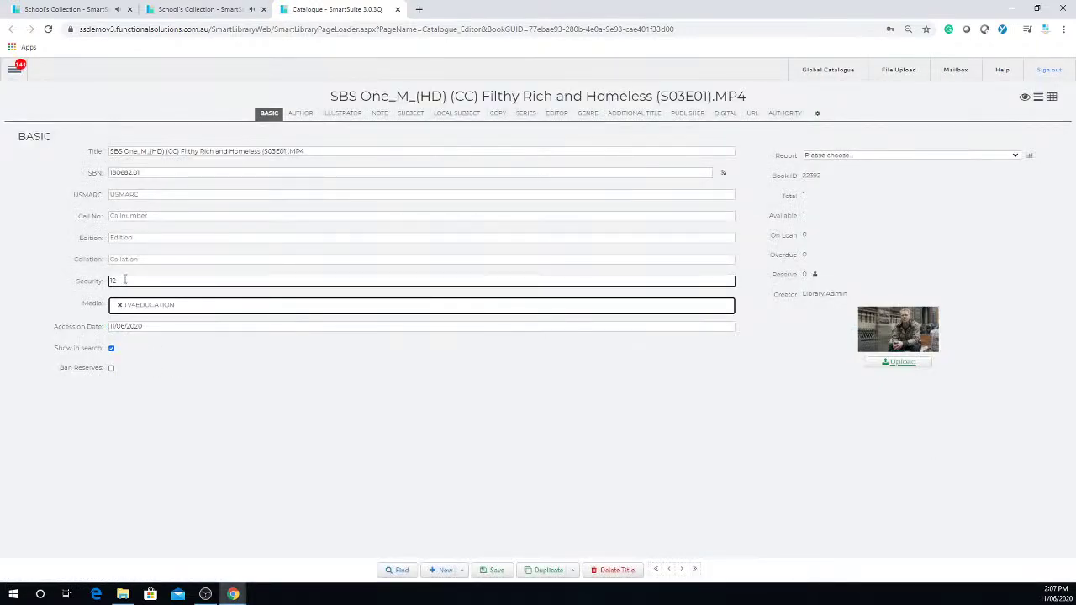
pyautogui.click(125, 280)
pyautogui.doubleClick(122, 280)
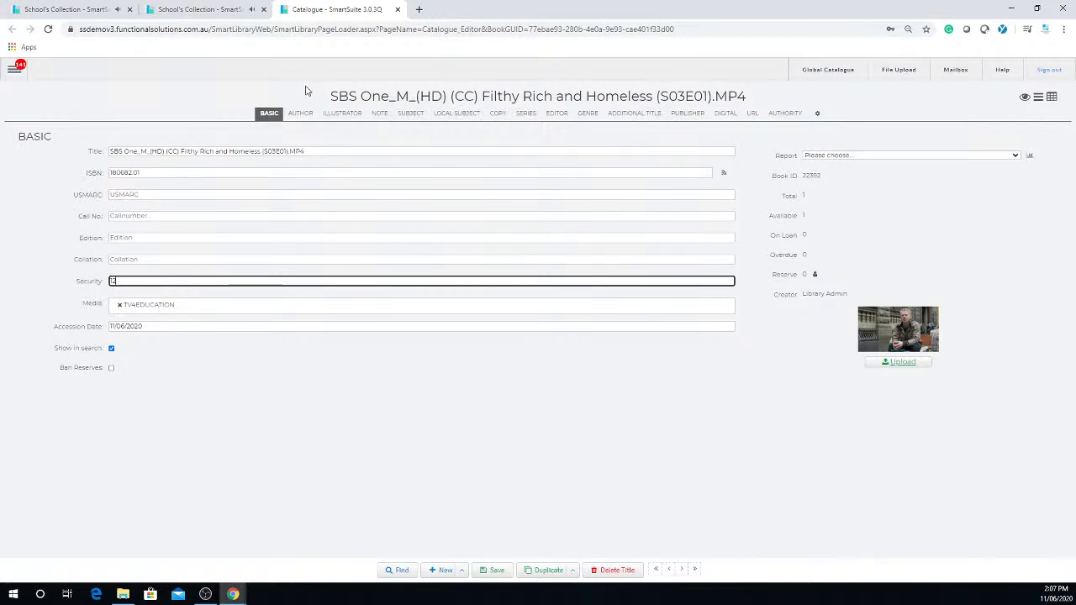
pyautogui.click(398, 9)
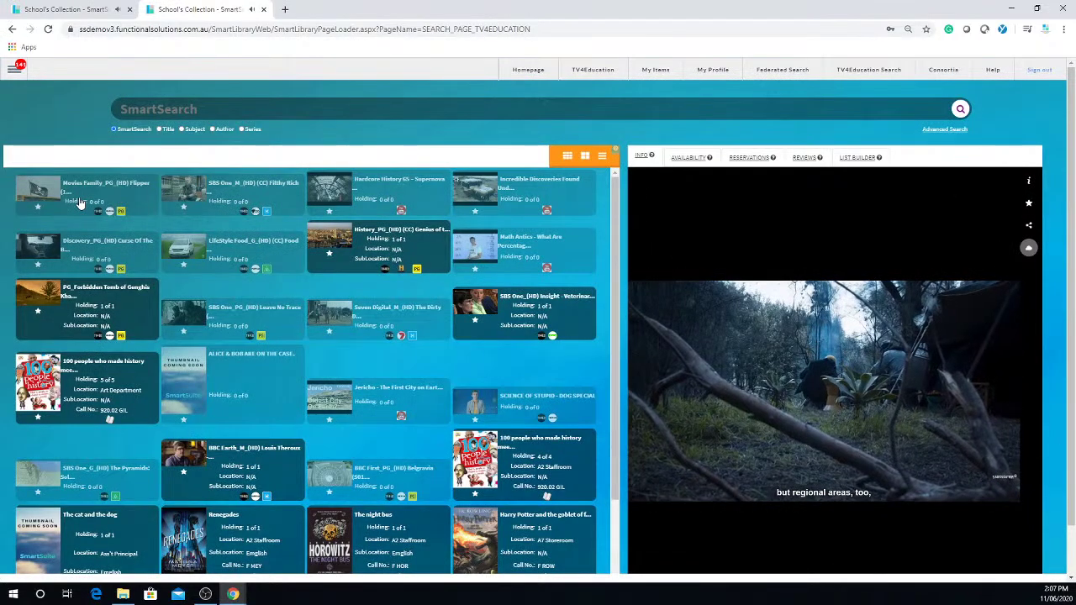
# Step: Change the Flipper movie's Security from 8 to 10, save the record and close the Catalogue editor
pyautogui.click(80, 204)
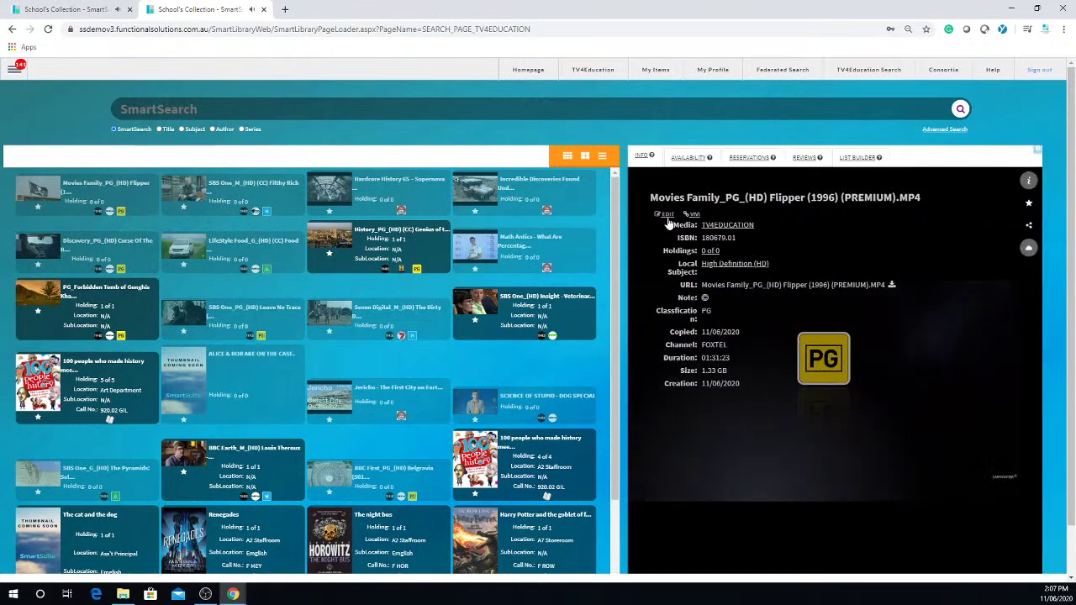
pyautogui.click(668, 216)
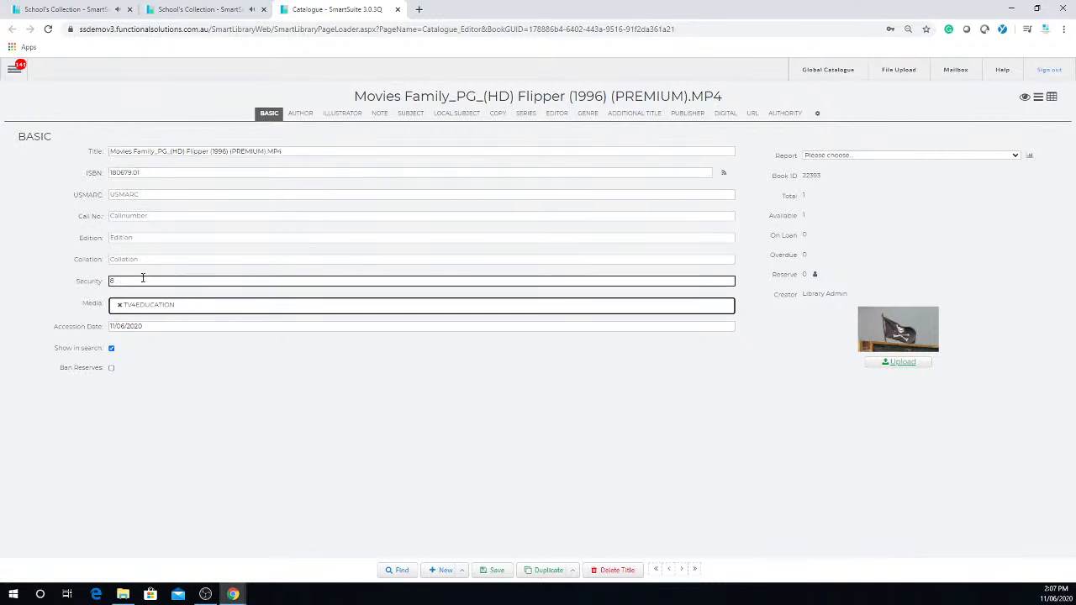
pyautogui.moveTo(142, 280); pyautogui.dragTo(74, 286)
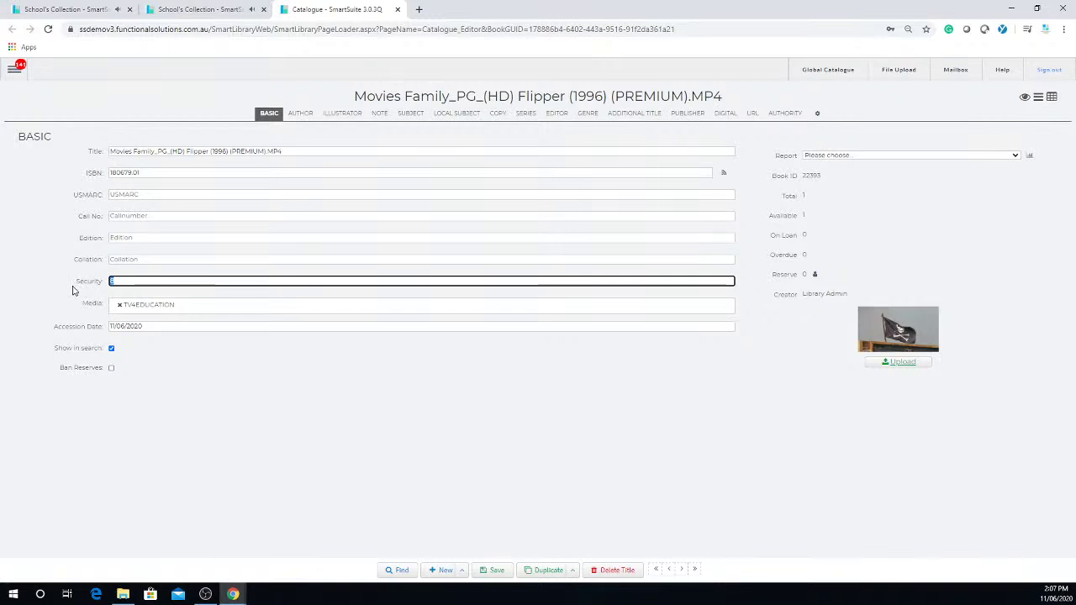
pyautogui.hotkey('ctrl', 'a')
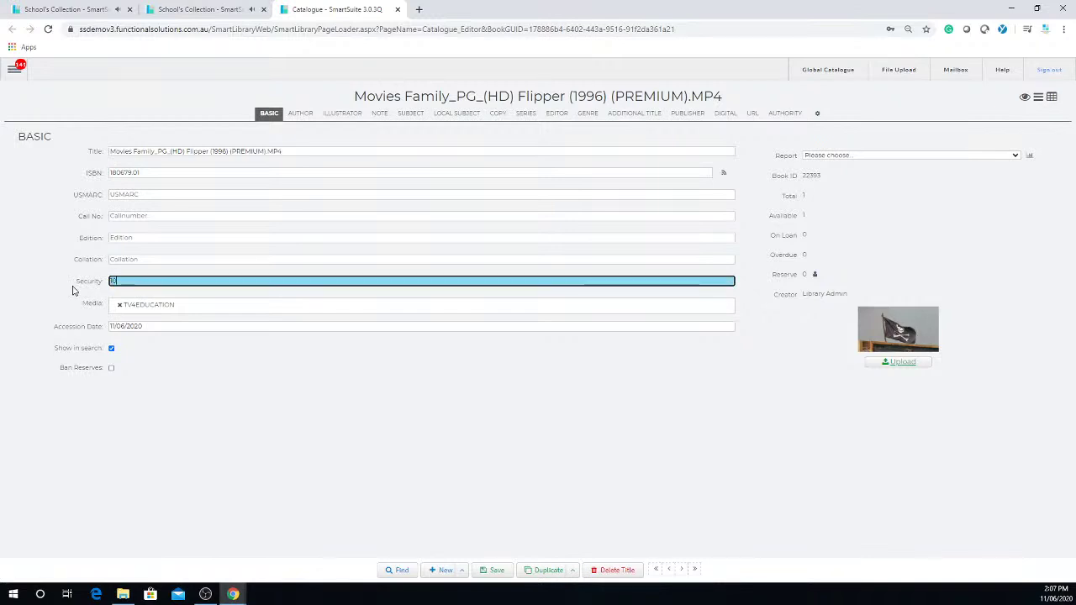
pyautogui.click(243, 308)
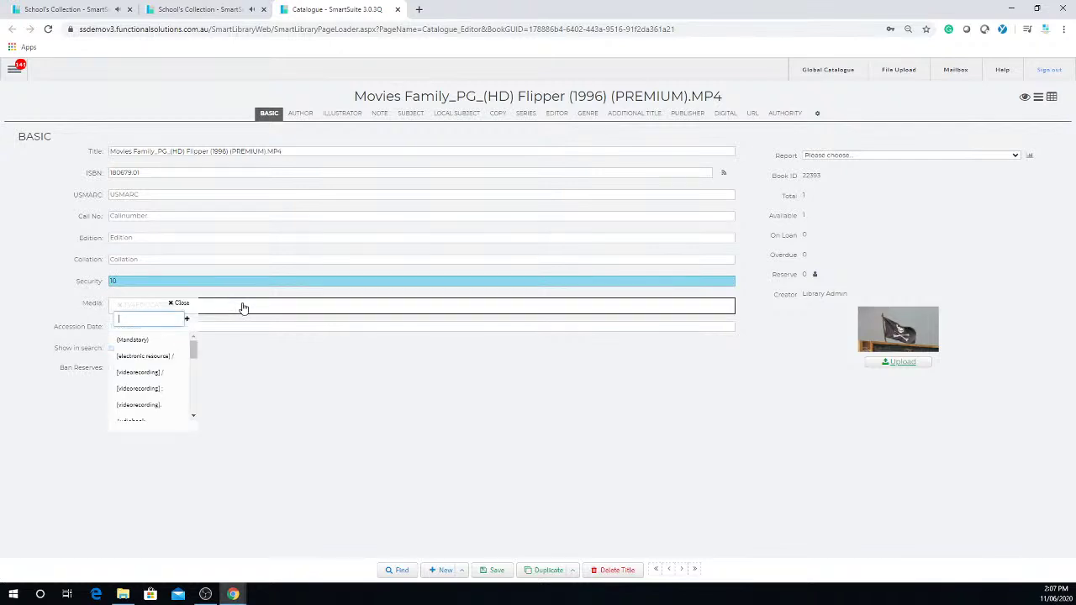
pyautogui.click(359, 444)
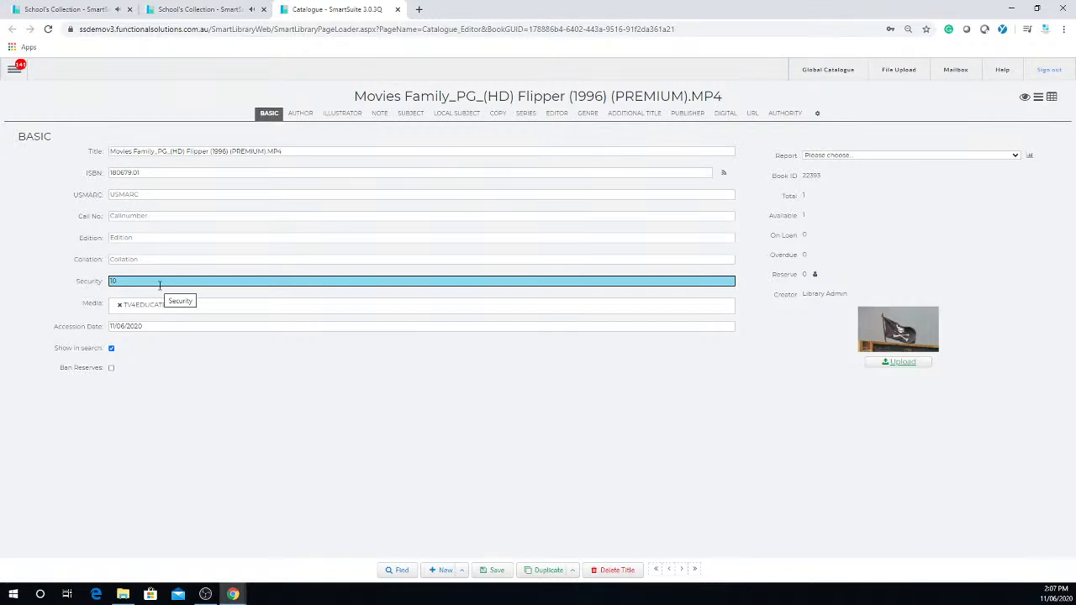
pyautogui.doubleClick(109, 284)
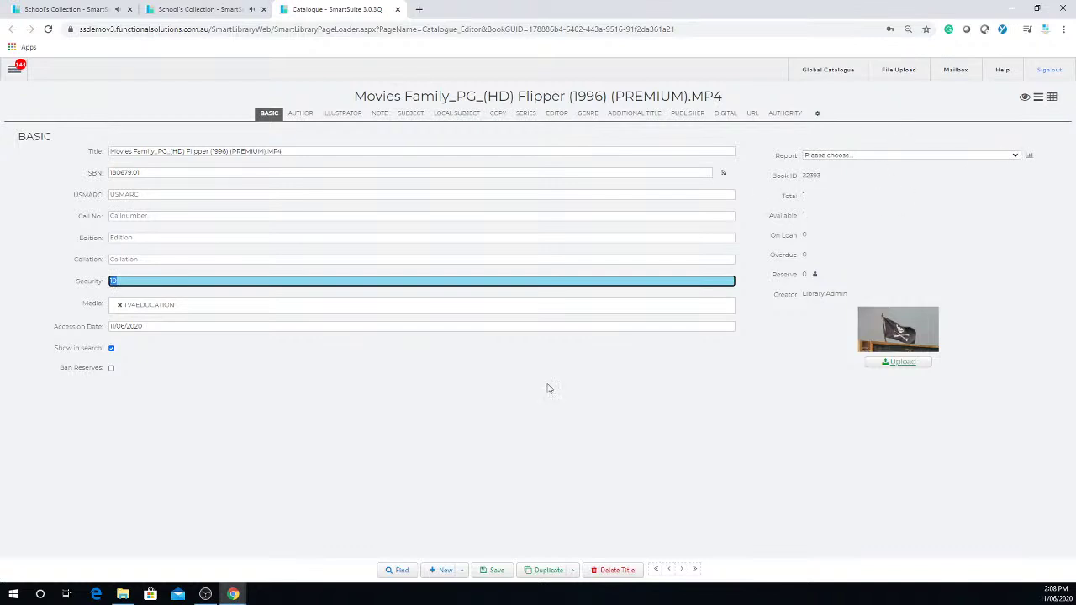
pyautogui.click(492, 571)
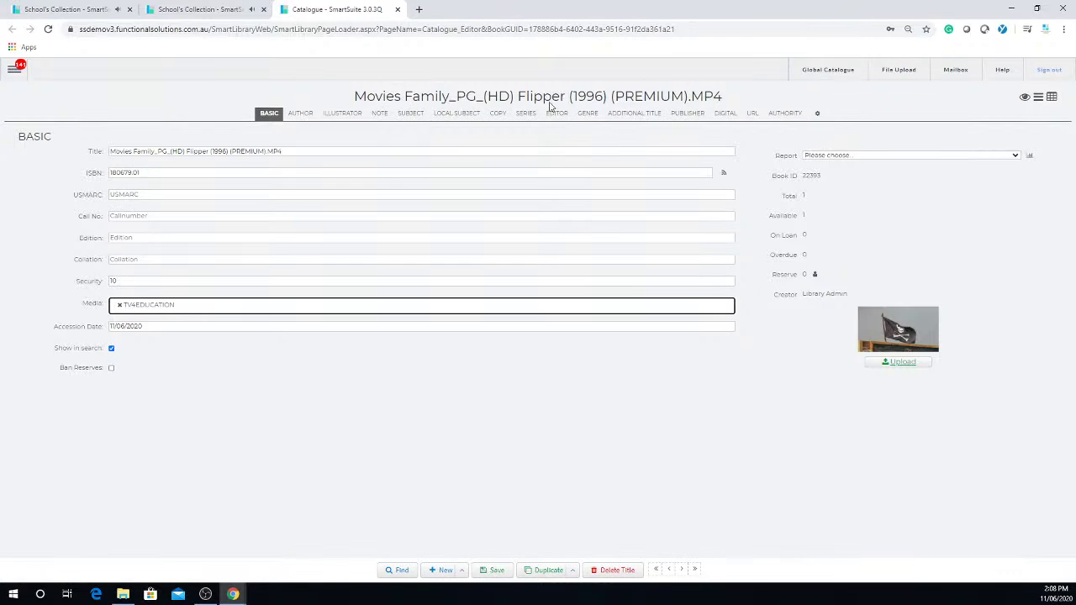
pyautogui.click(397, 9)
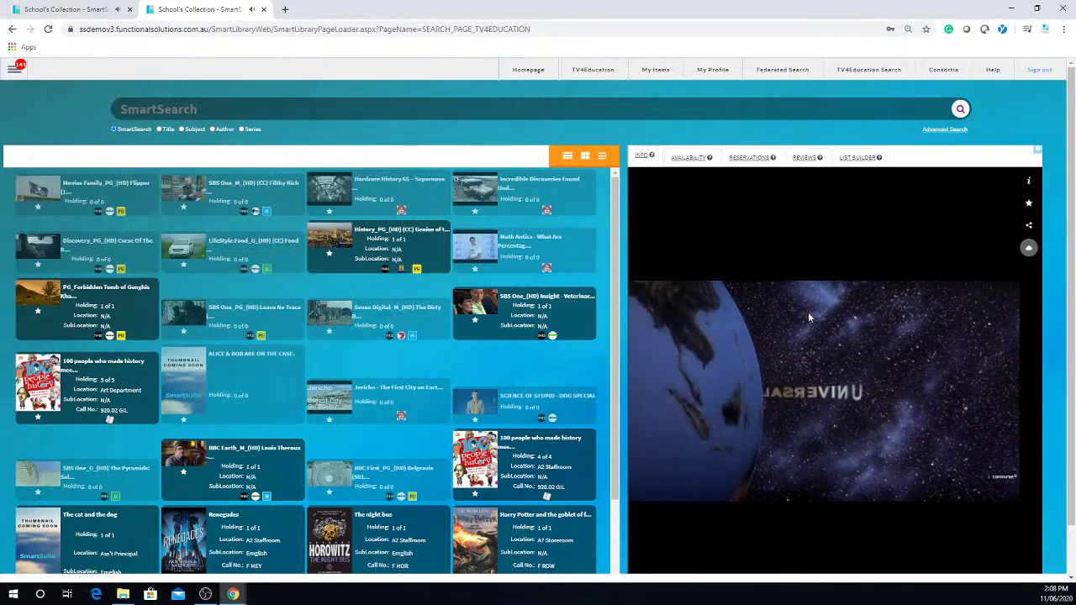
# Step: Show the Flipper film's share options beside its video player
pyautogui.click(1028, 226)
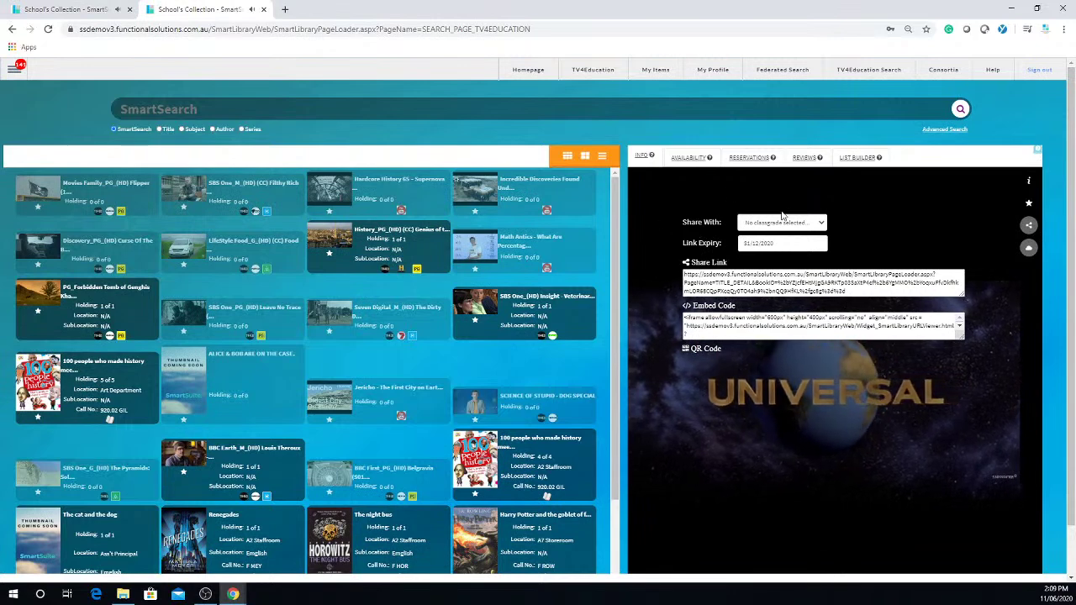
# Step: Set Share With to class grade 5 for Flipper and begin highlighting the regenerated share link
pyautogui.click(812, 224)
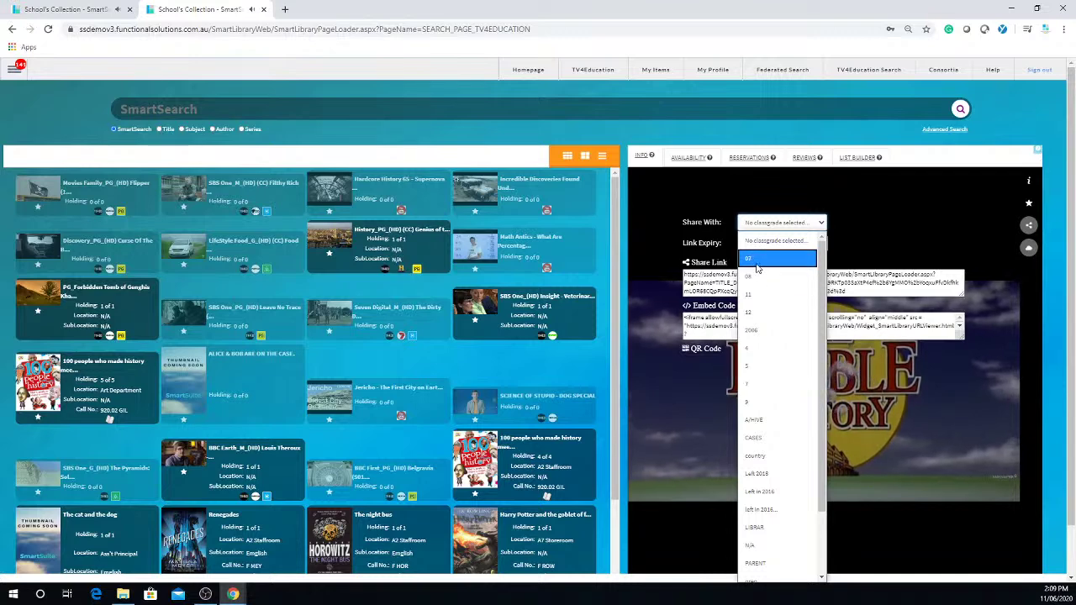
pyautogui.click(753, 368)
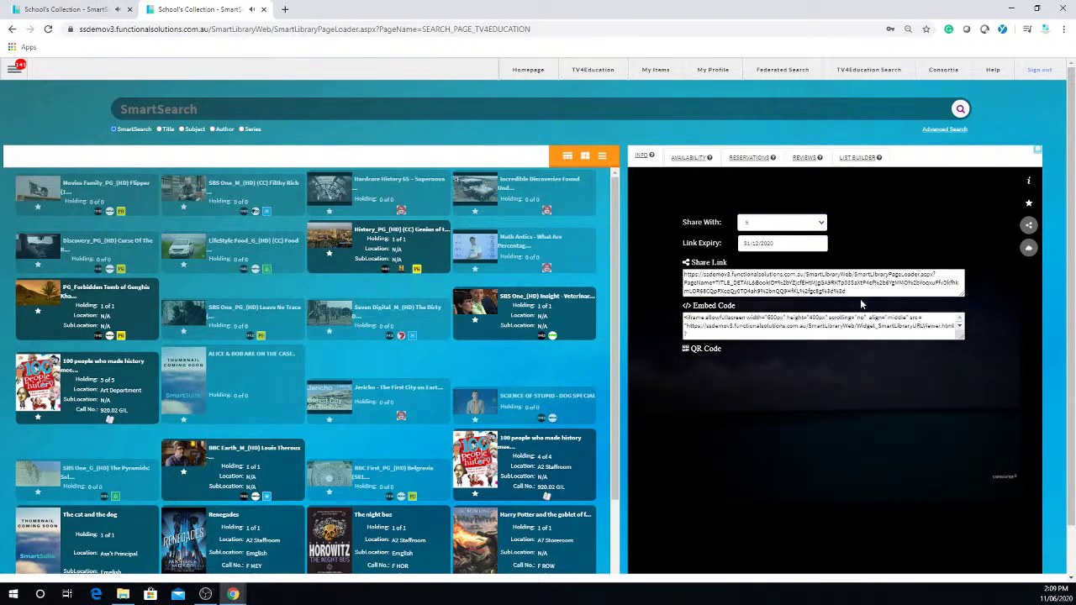
pyautogui.moveTo(846, 291); pyautogui.dragTo(756, 308)
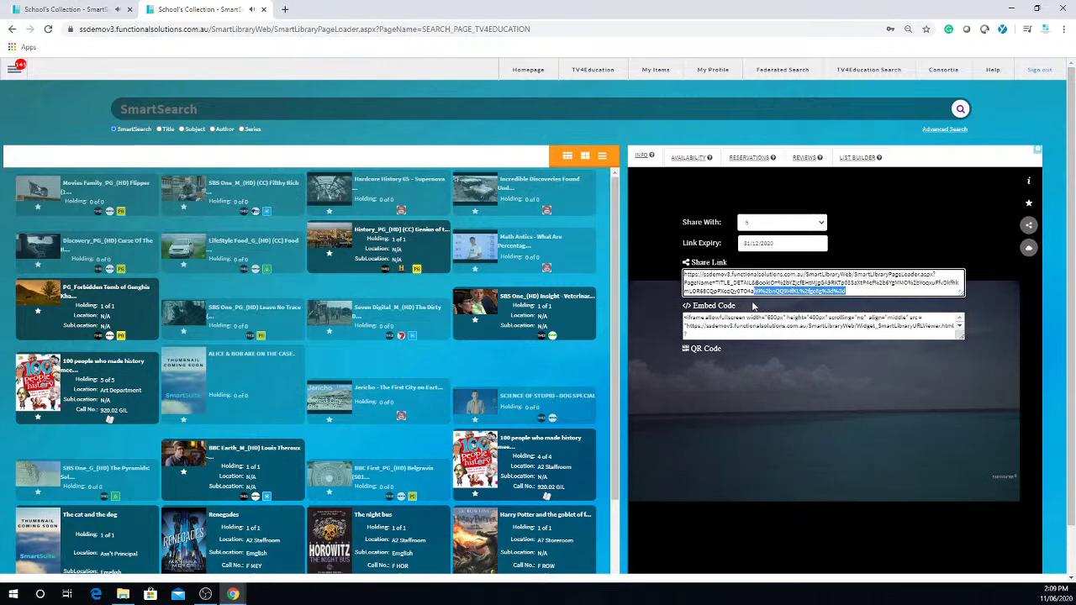
# Step: Highlight the whole grade 5 Flipper share URL, then clear the selection
pyautogui.moveTo(685, 292); pyautogui.dragTo(680, 277)
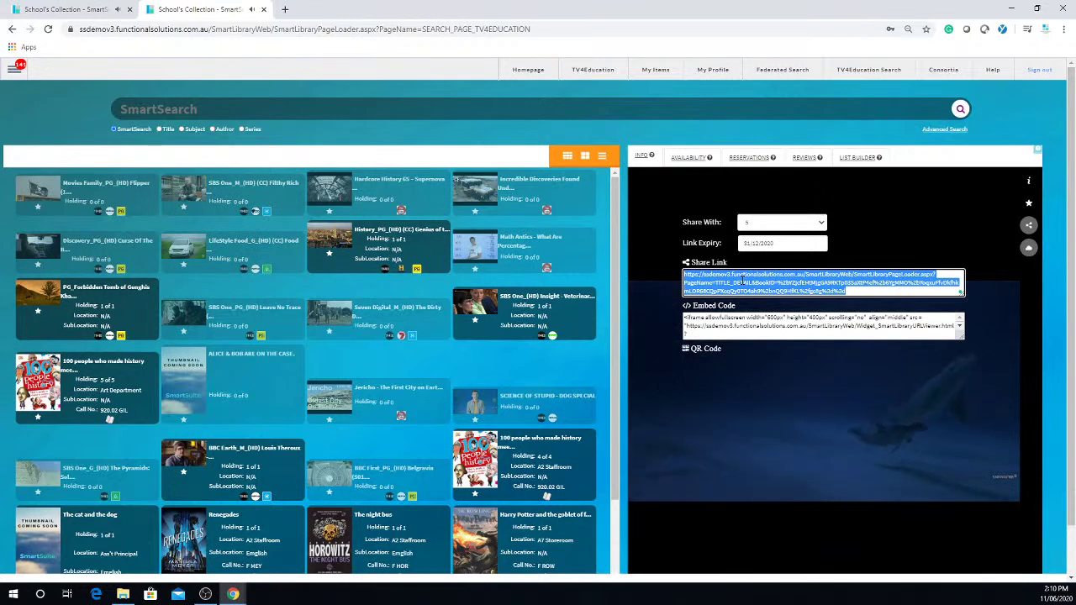
pyautogui.moveTo(885, 294); pyautogui.dragTo(672, 267)
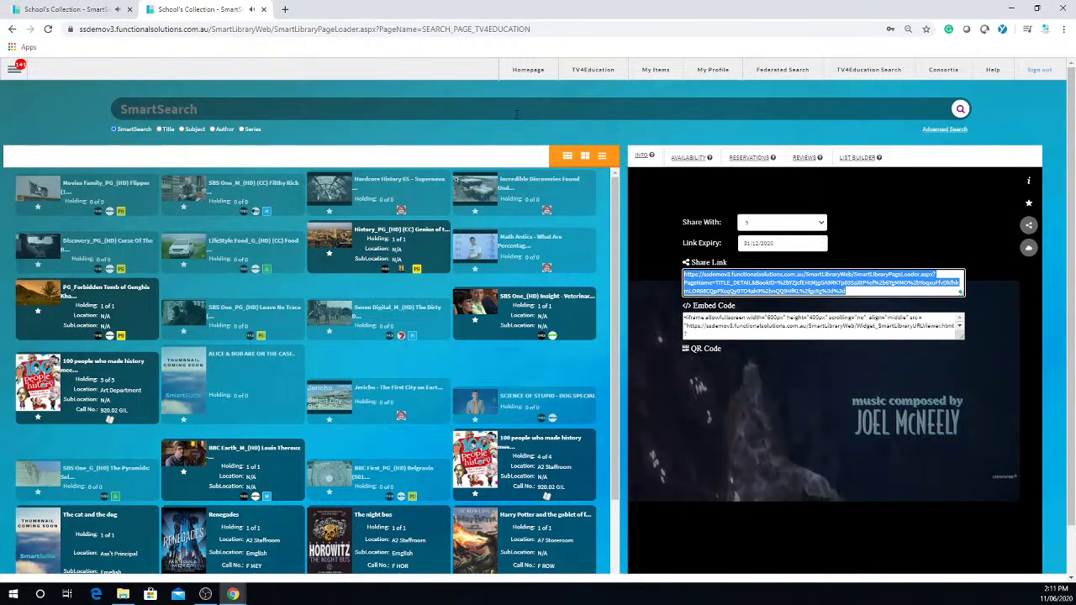
pyautogui.click(418, 198)
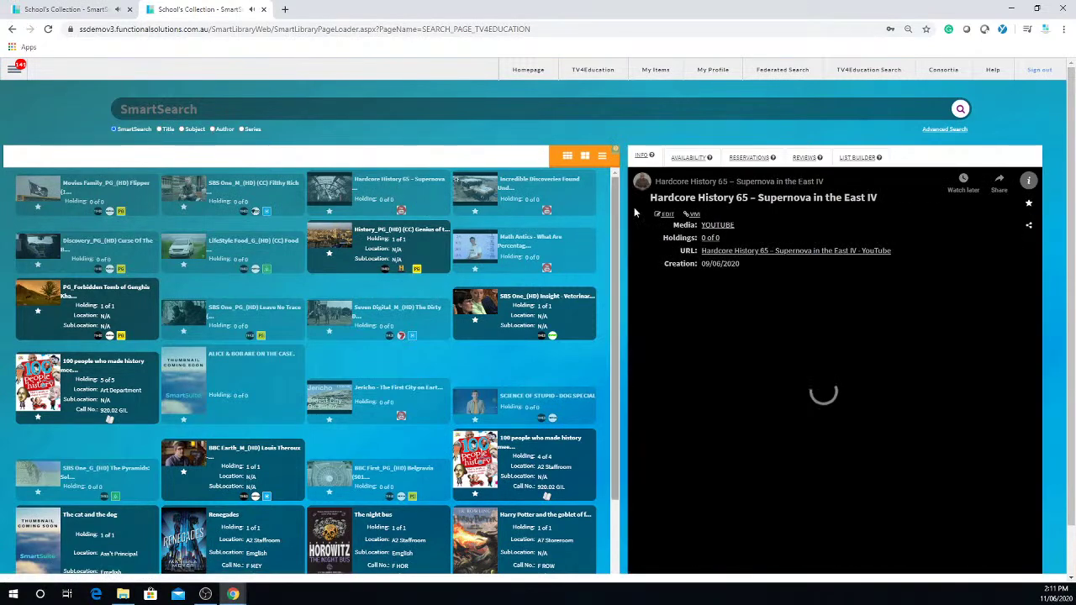
# Step: Change Hardcore History 65's Security from 50 to 10, save and close the Catalogue editor
pyautogui.click(671, 217)
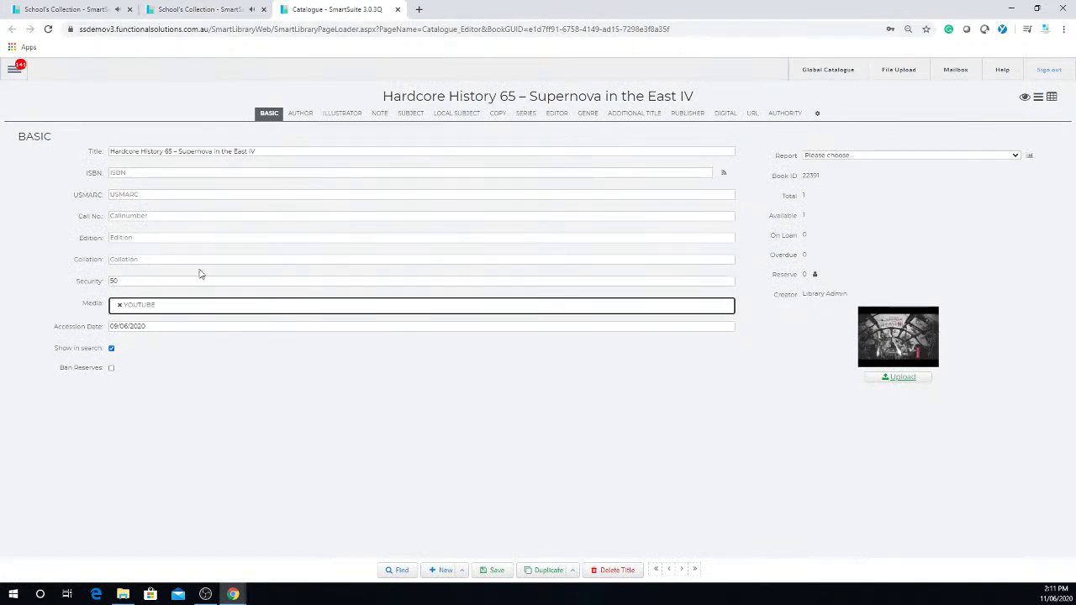
pyautogui.doubleClick(163, 282)
pyautogui.moveTo(163, 282); pyautogui.dragTo(81, 281)
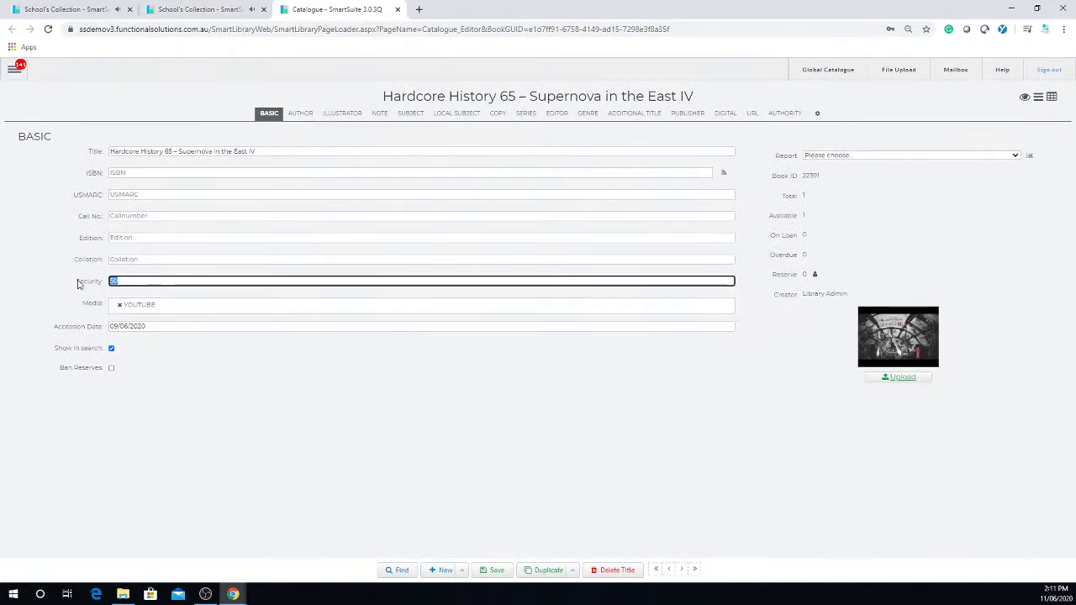
pyautogui.write('10')
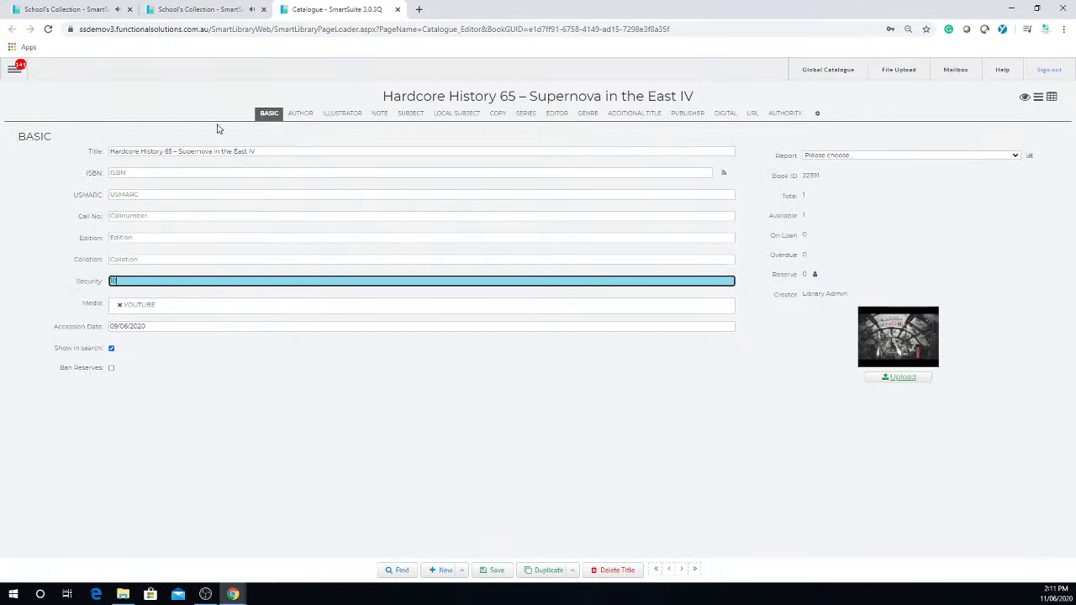
pyautogui.click(497, 571)
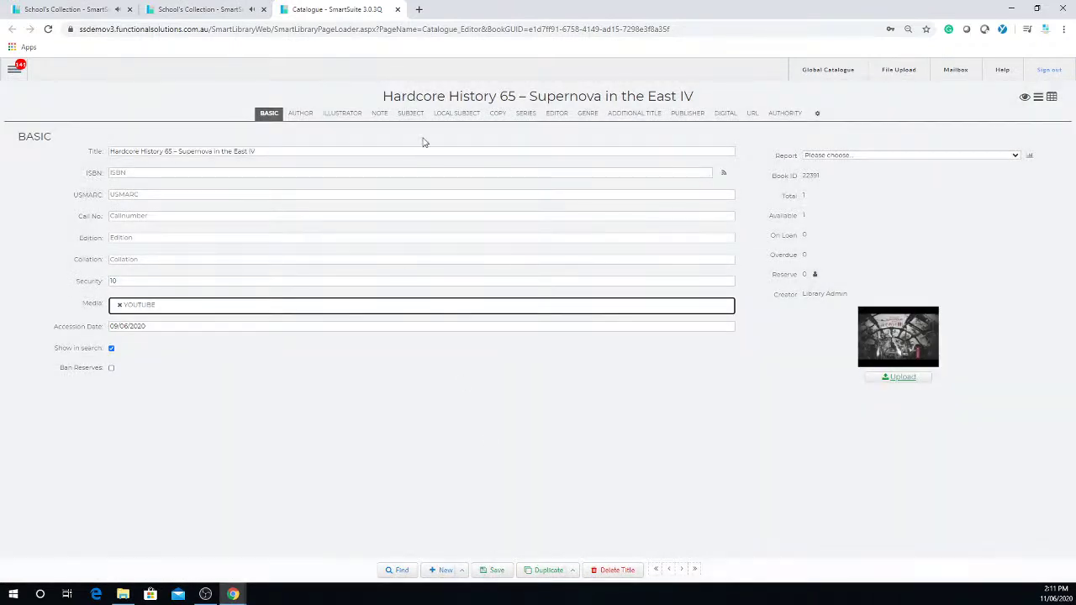
pyautogui.click(398, 10)
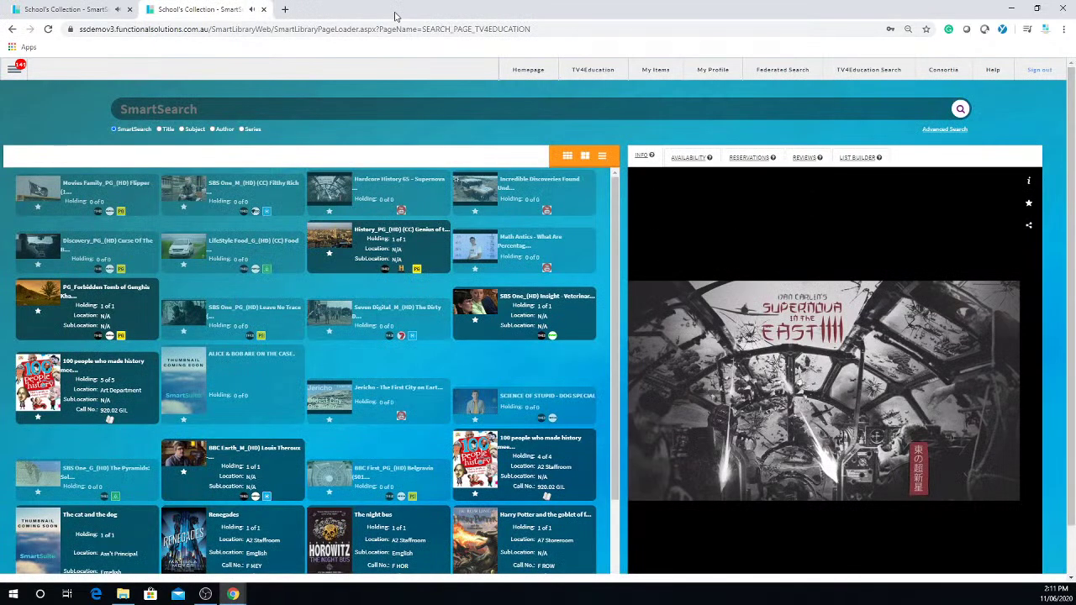